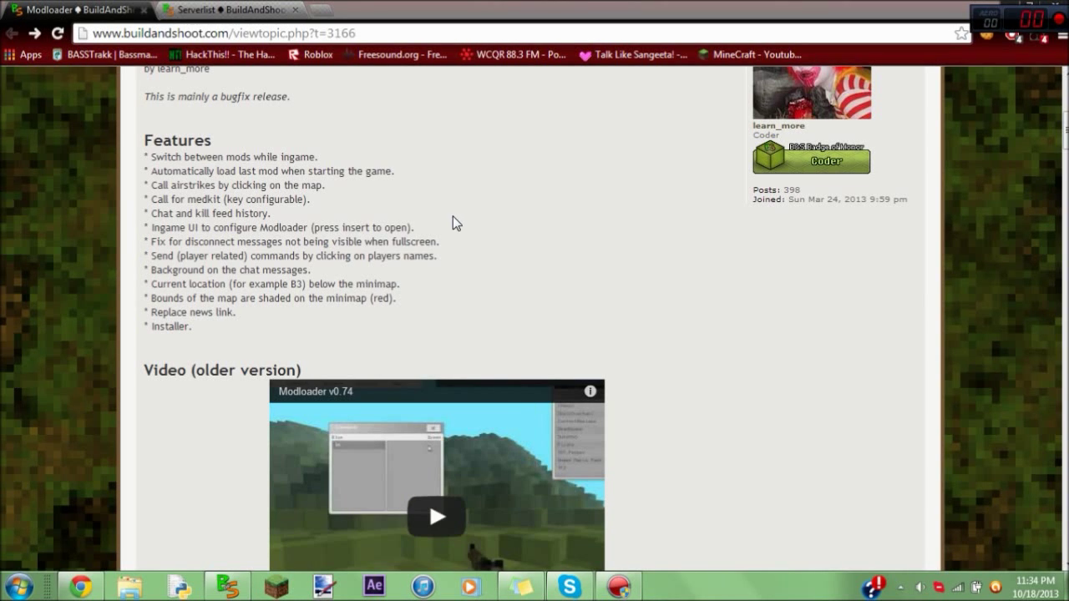
# Step: Scroll through the forum post and clear an accidental text selection
pyautogui.moveTo(1062, 148); pyautogui.dragTo(1054, 110)
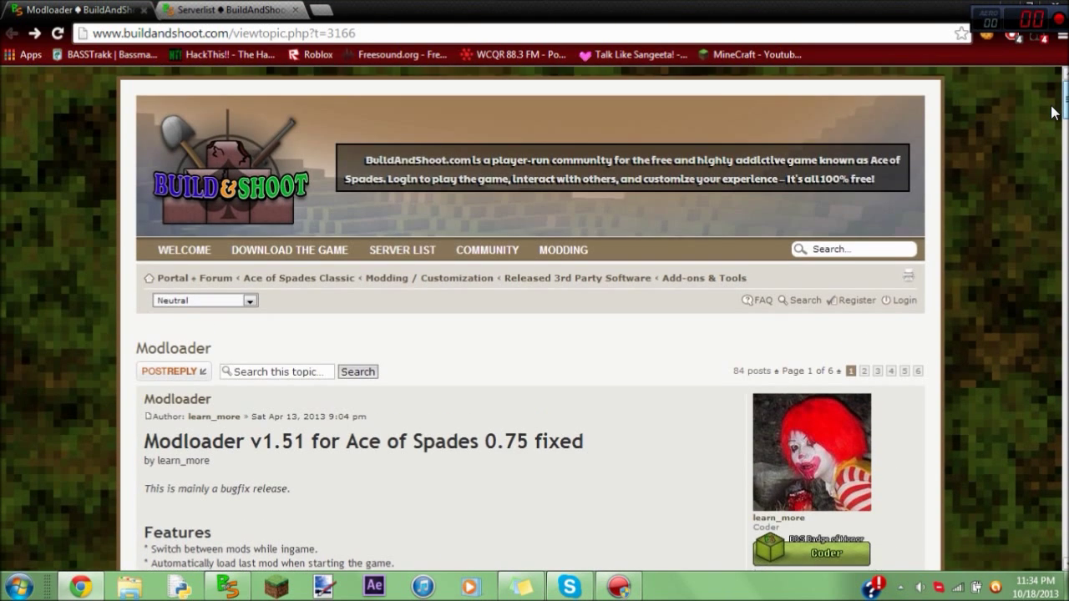
pyautogui.moveTo(1054, 111); pyautogui.dragTo(804, 77)
pyautogui.scroll(-3, 490, 295)
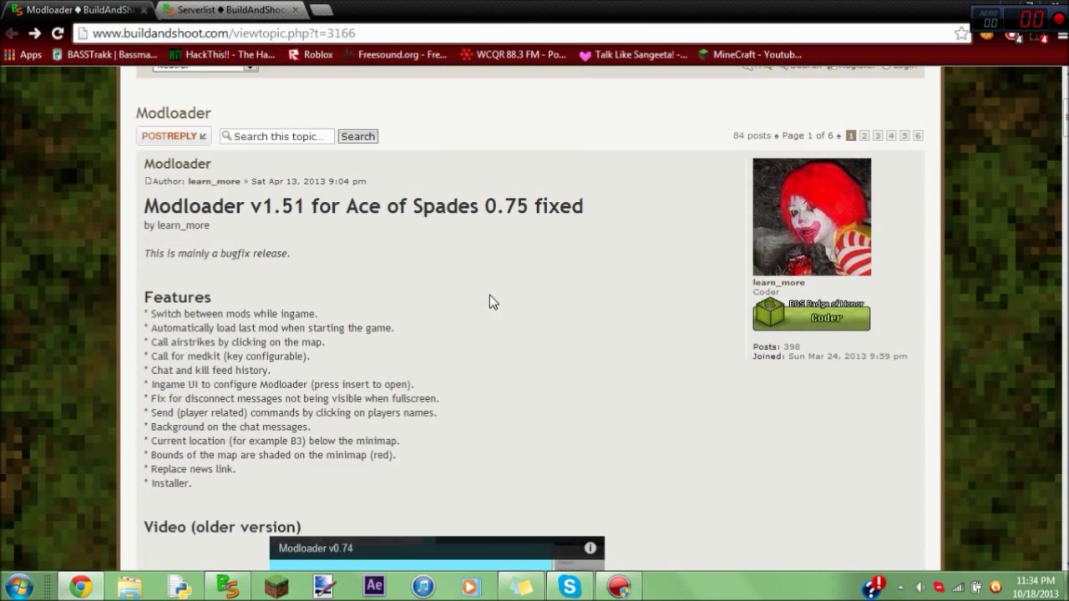
pyautogui.scroll(-5, 489, 295)
pyautogui.scroll(3, 334, 292)
pyautogui.scroll(-1, 223, 280)
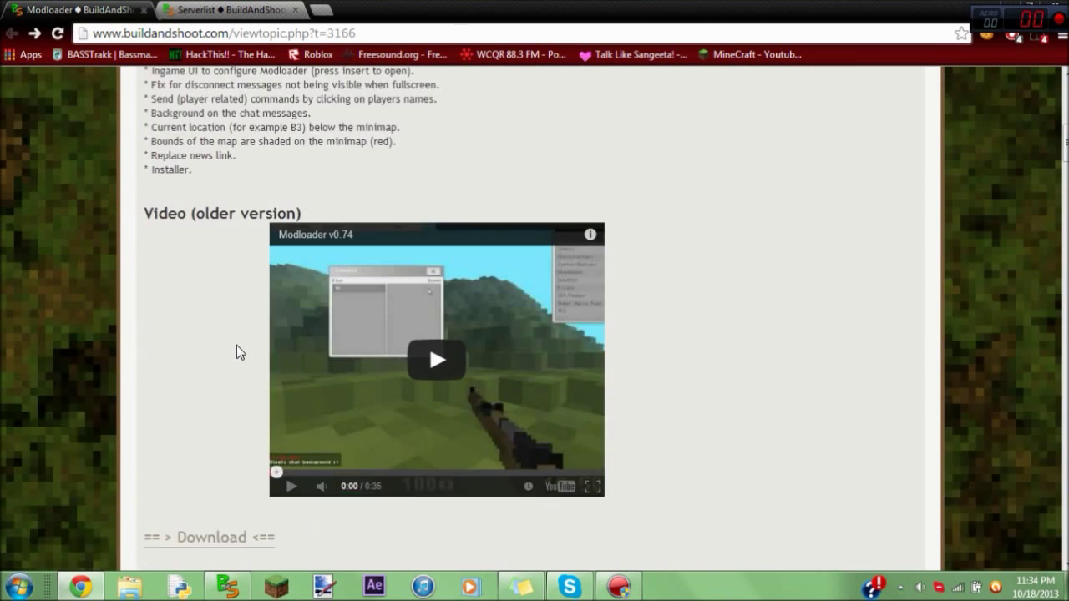
pyautogui.scroll(-1, 236, 345)
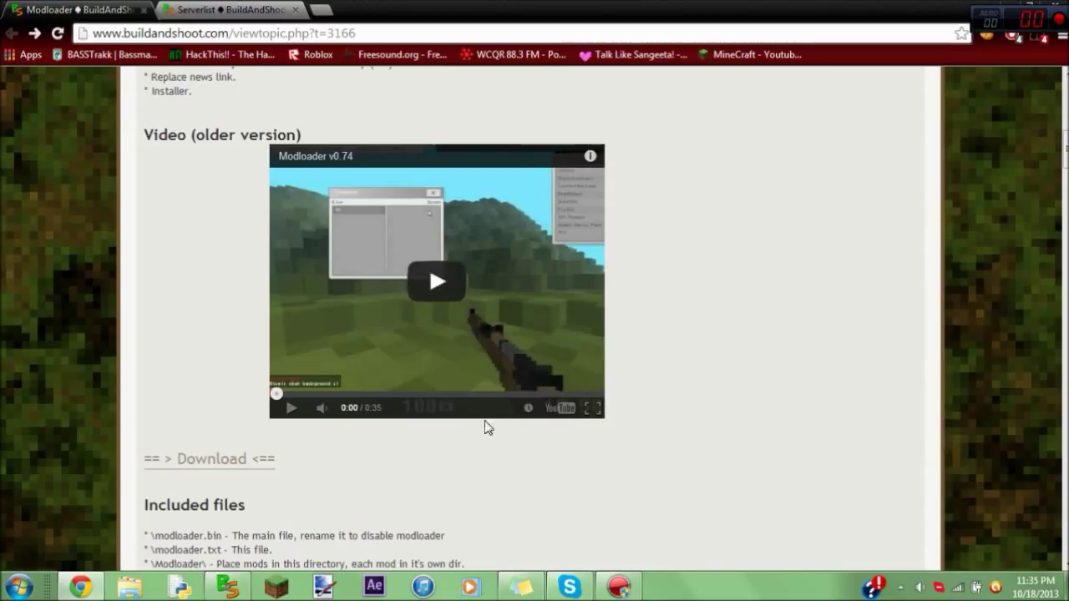
pyautogui.moveTo(158, 134); pyautogui.dragTo(497, 315)
pyautogui.click(498, 460)
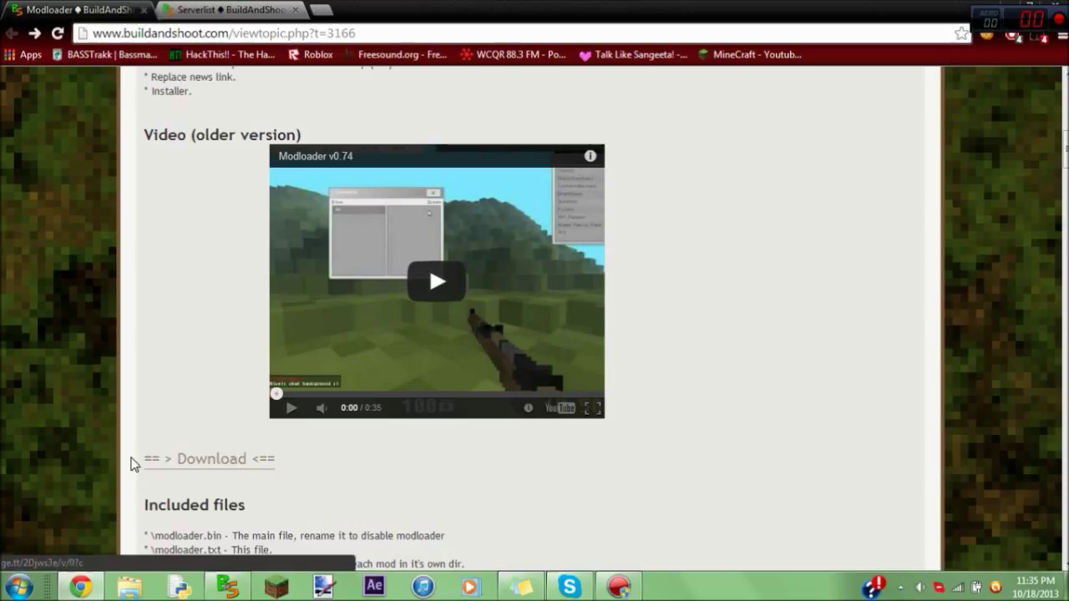
# Step: Start downloading modloader 1.51.zip (236 KB) from its ge.tt page
pyautogui.click(225, 459)
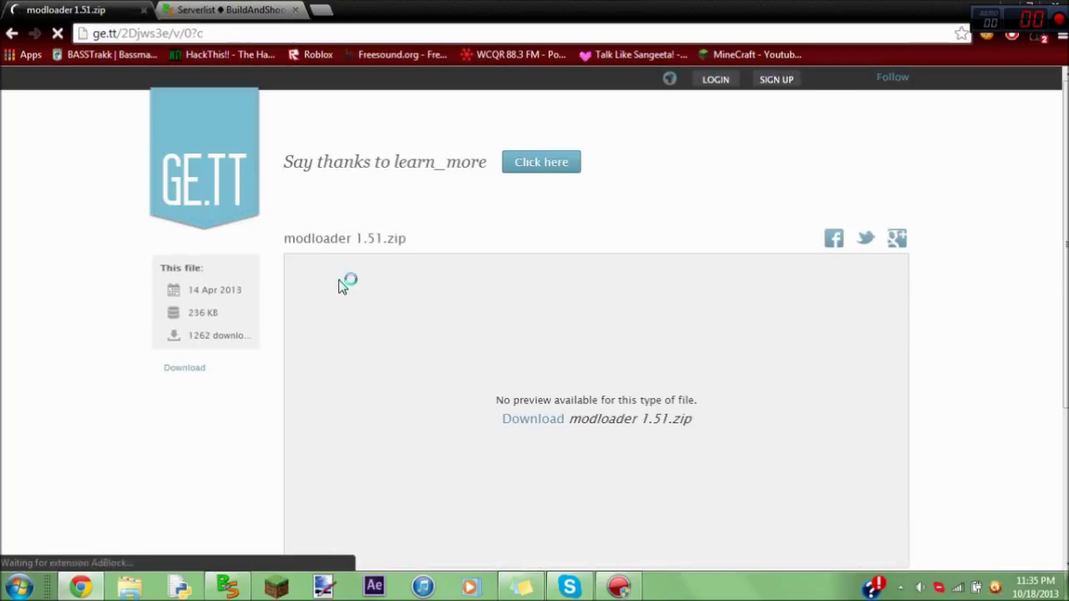
pyautogui.scroll(-2, 551, 409)
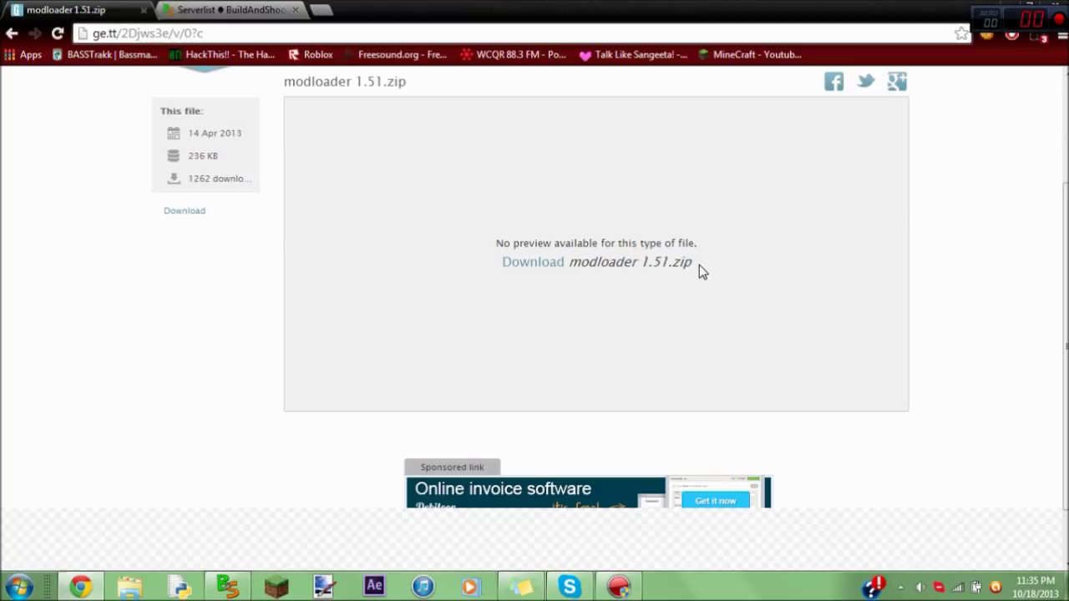
pyautogui.click(697, 263)
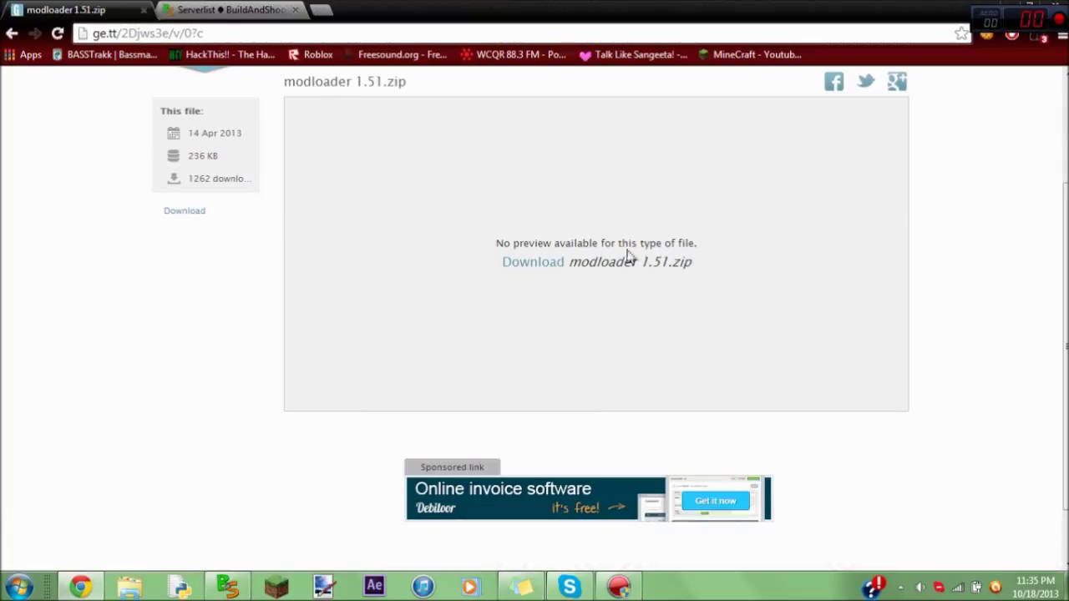
pyautogui.moveTo(541, 253); pyautogui.dragTo(711, 280)
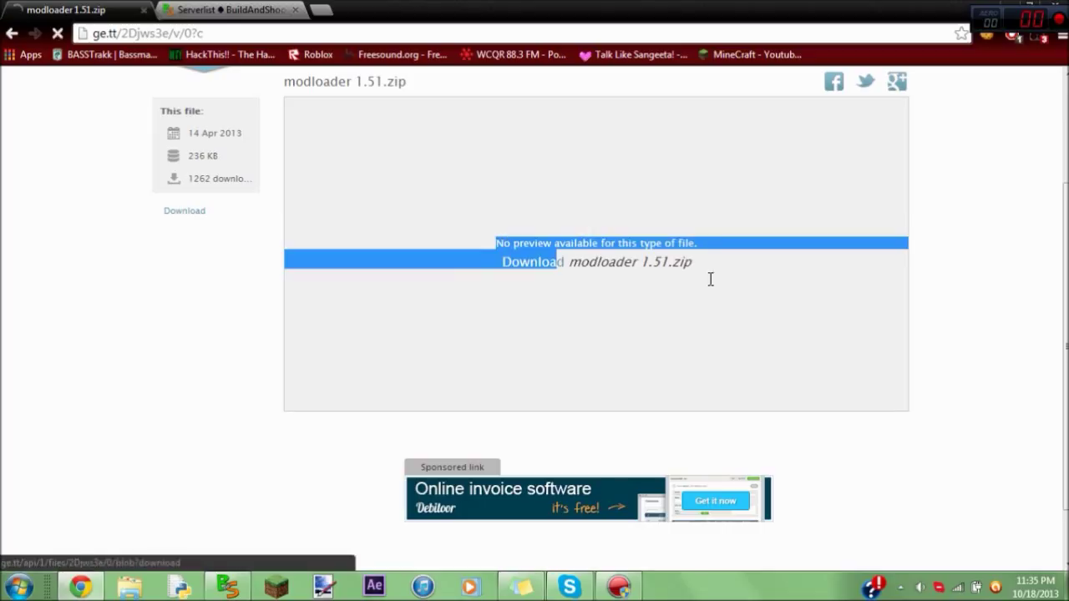
pyautogui.click(834, 349)
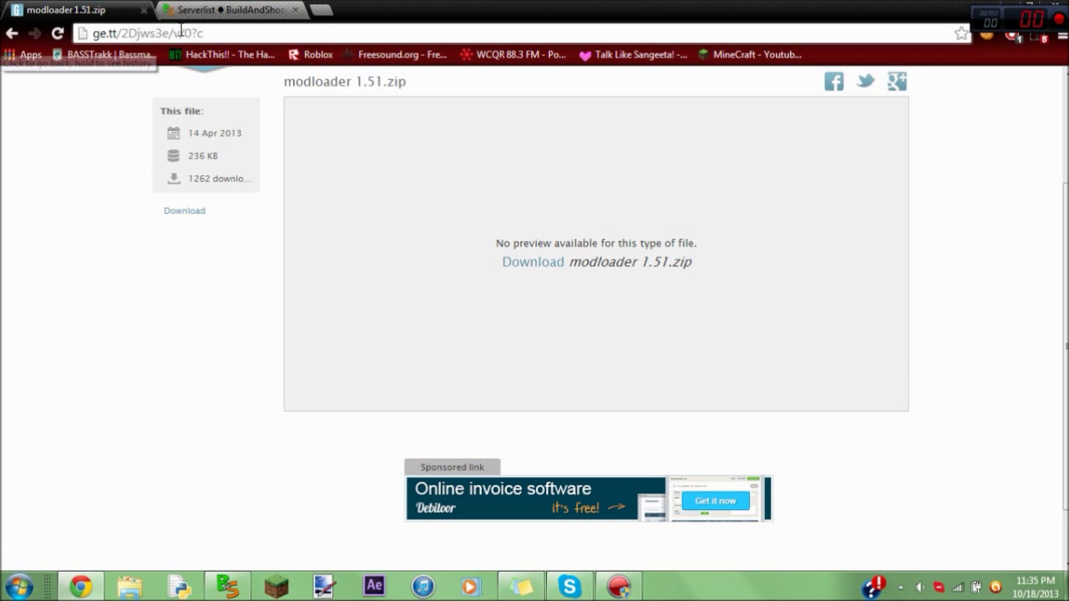
# Step: Return to the server list, launch modloader-installer from Documents, and minimize Explorer
pyautogui.click(257, 8)
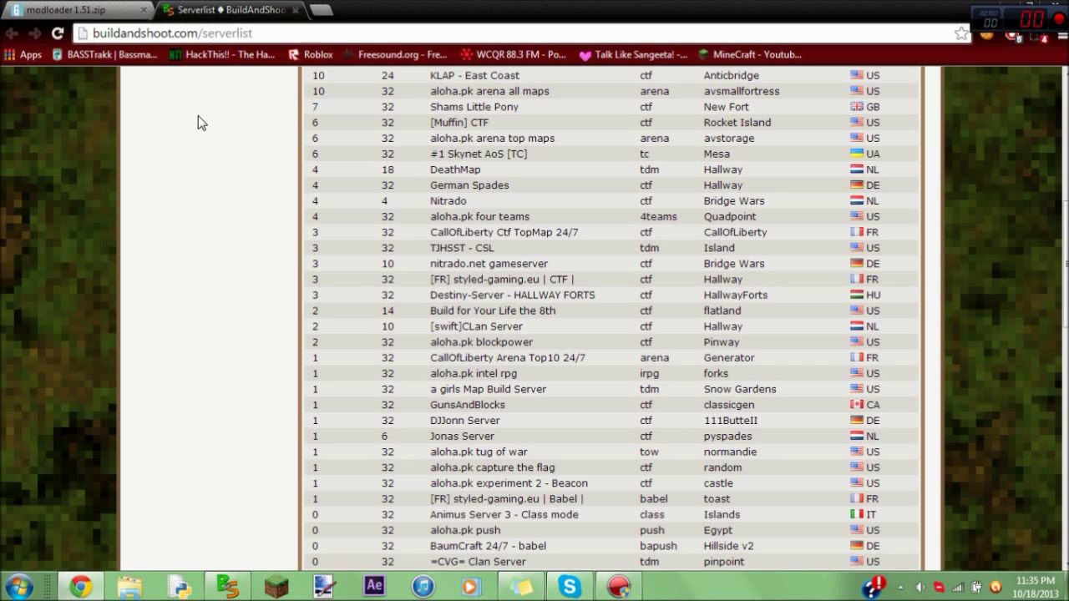
pyautogui.click(19, 587)
pyautogui.click(276, 179)
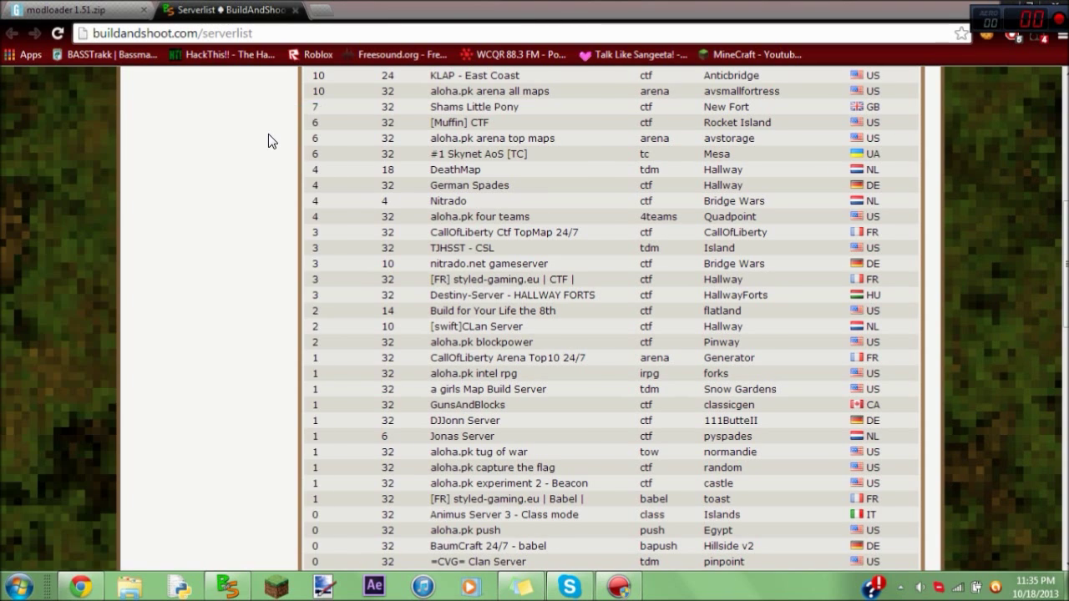
pyautogui.scroll(-8, 458, 207)
pyautogui.scroll(-6, 457, 207)
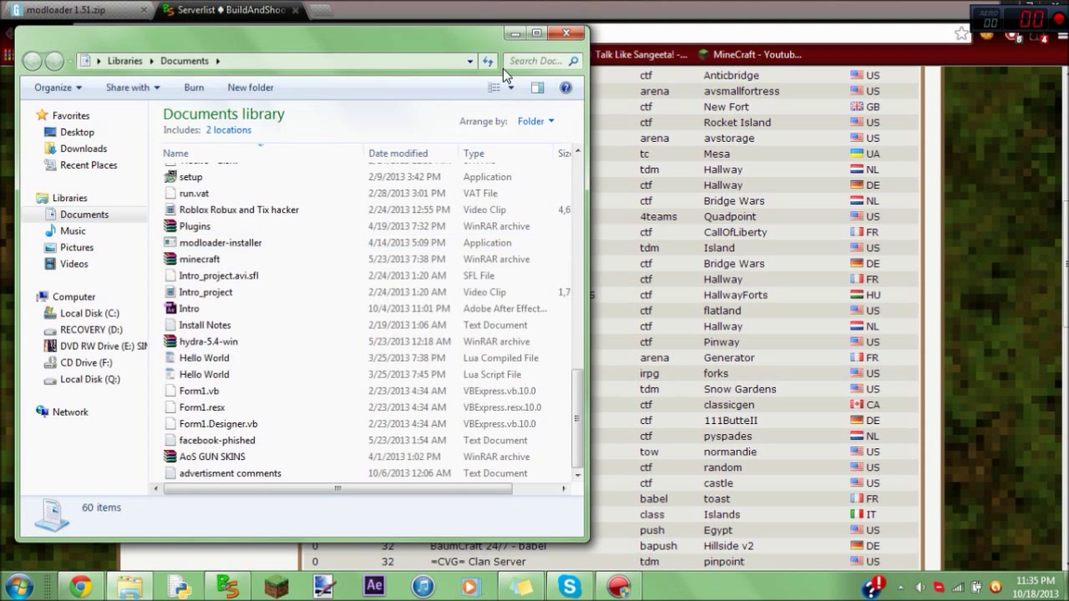
pyautogui.click(235, 246)
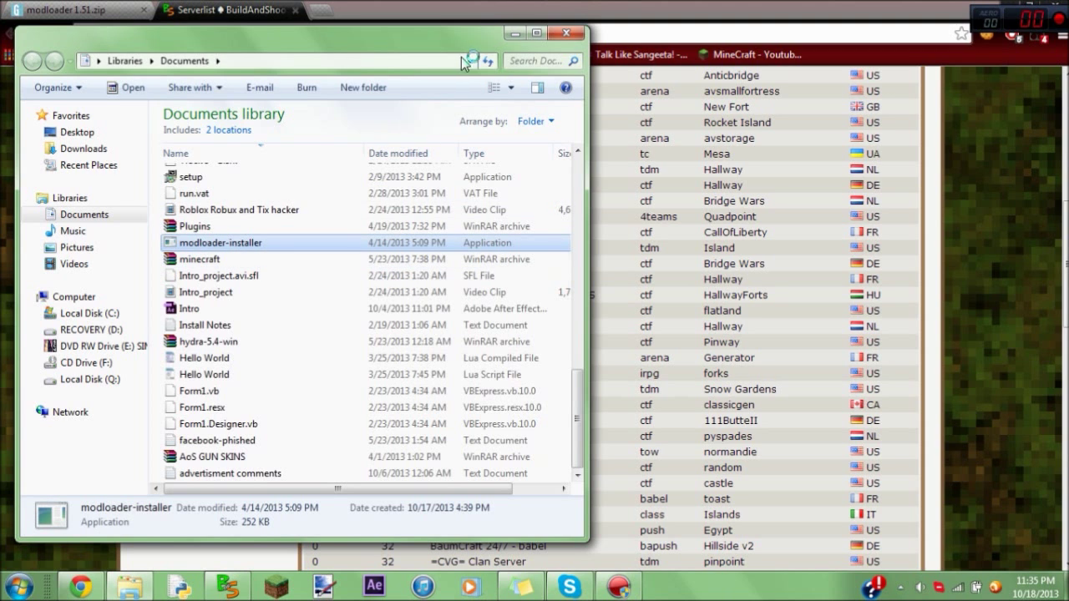
pyautogui.click(515, 33)
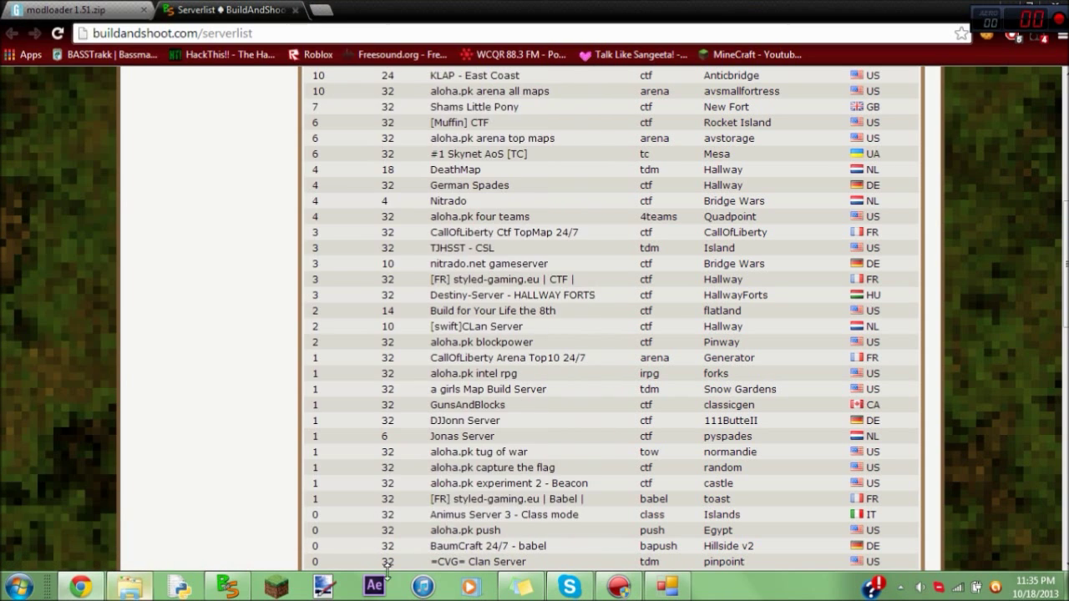
# Step: Expand the Ace of Spades folder in the installer's folder picker, then cancel it
pyautogui.click(666, 588)
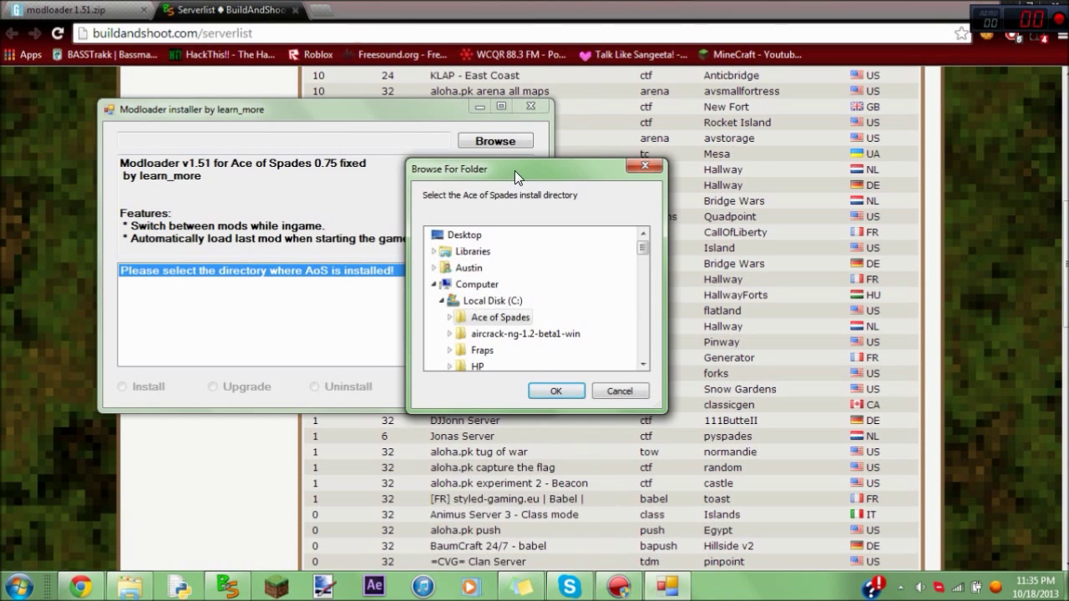
pyautogui.moveTo(514, 170); pyautogui.dragTo(668, 159)
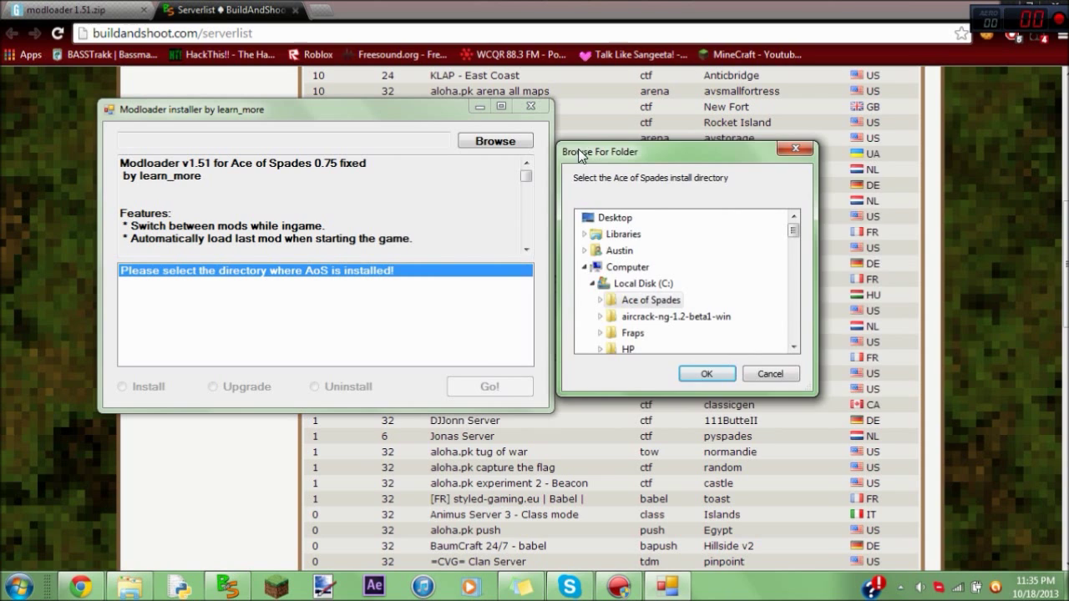
pyautogui.moveTo(569, 152); pyautogui.dragTo(499, 142)
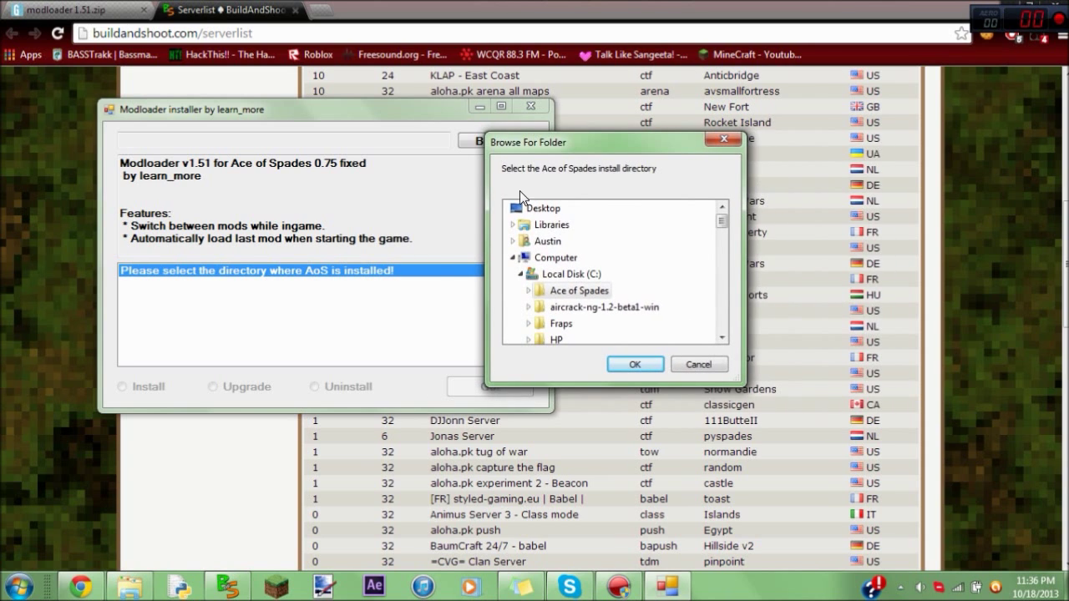
pyautogui.doubleClick(543, 293)
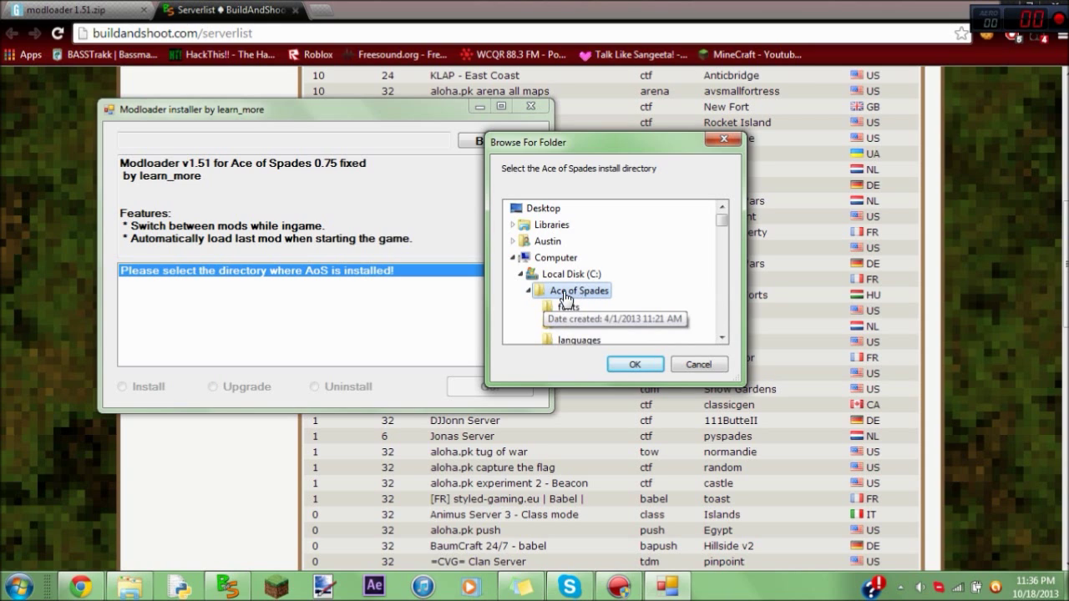
pyautogui.scroll(-4, 599, 272)
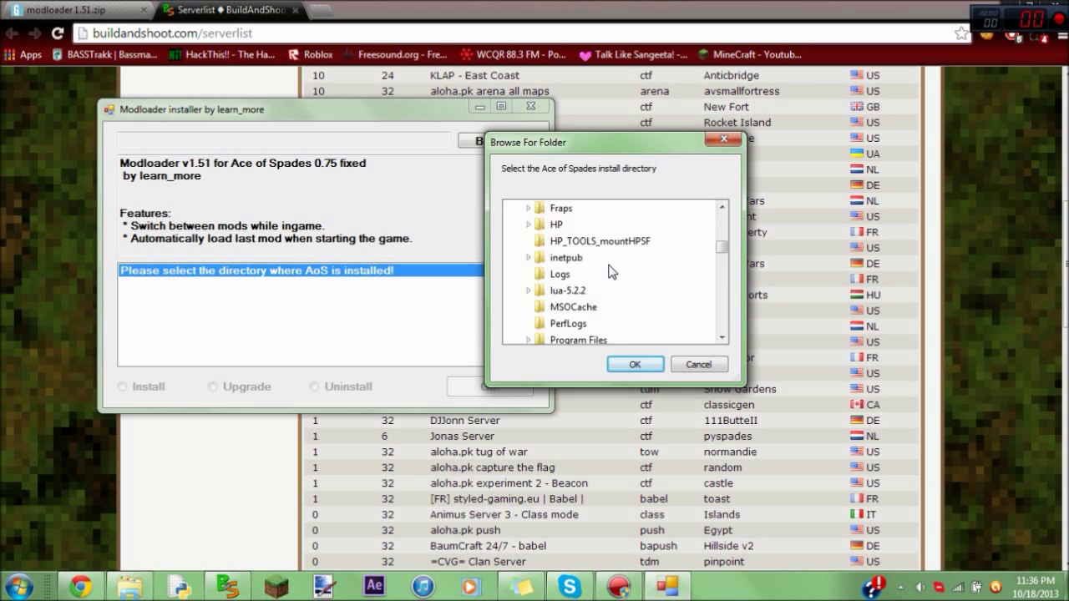
pyautogui.scroll(3, 608, 271)
pyautogui.scroll(1, 608, 271)
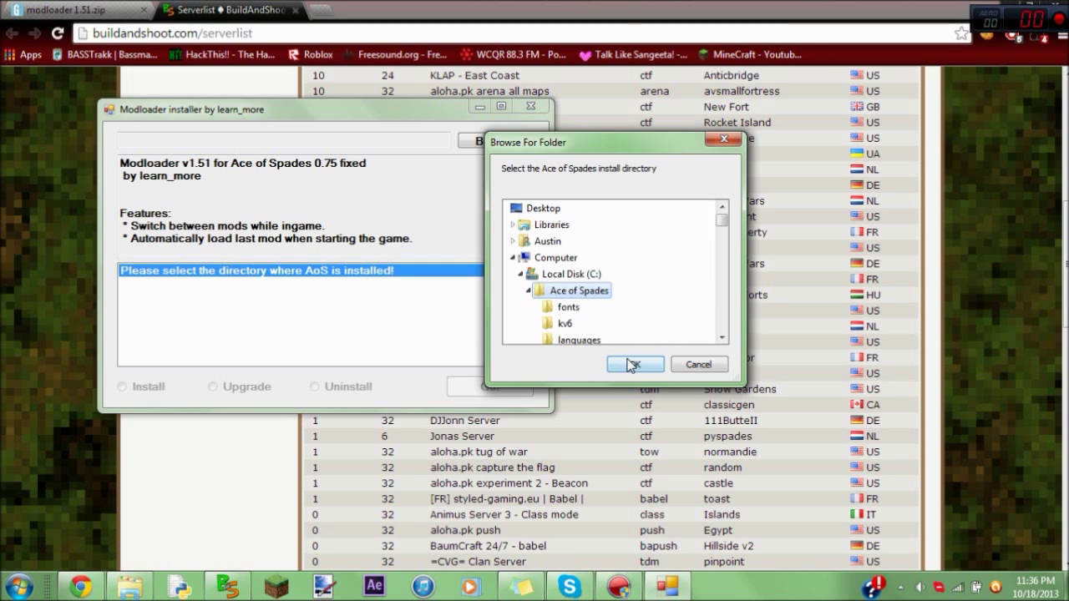
pyautogui.click(699, 365)
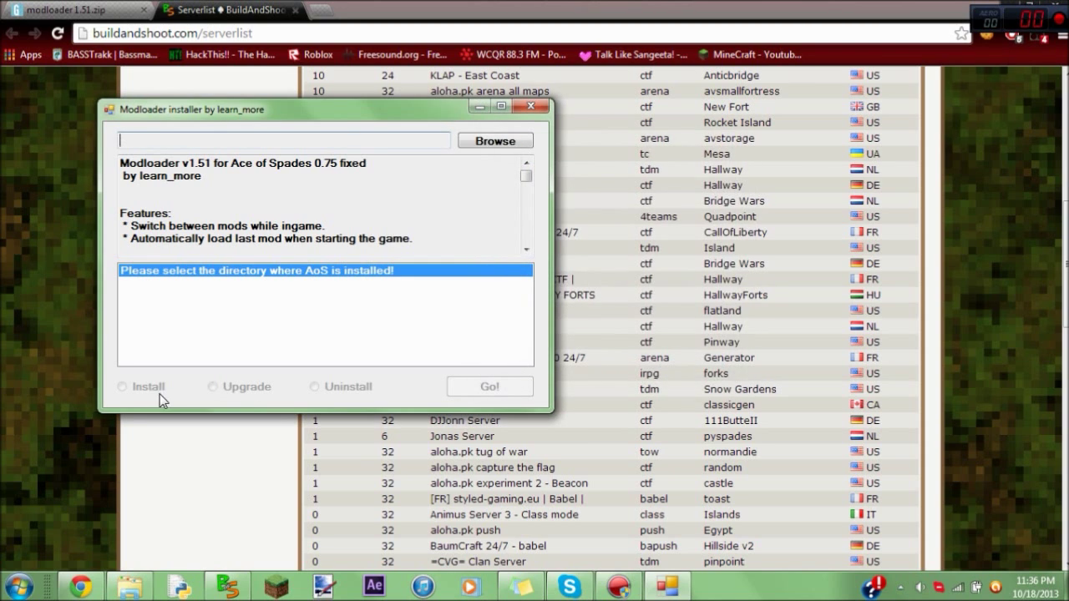
# Step: Close the Modloader installer, open C:\Ace of Spades in Explorer, then minimize it
pyautogui.click(523, 106)
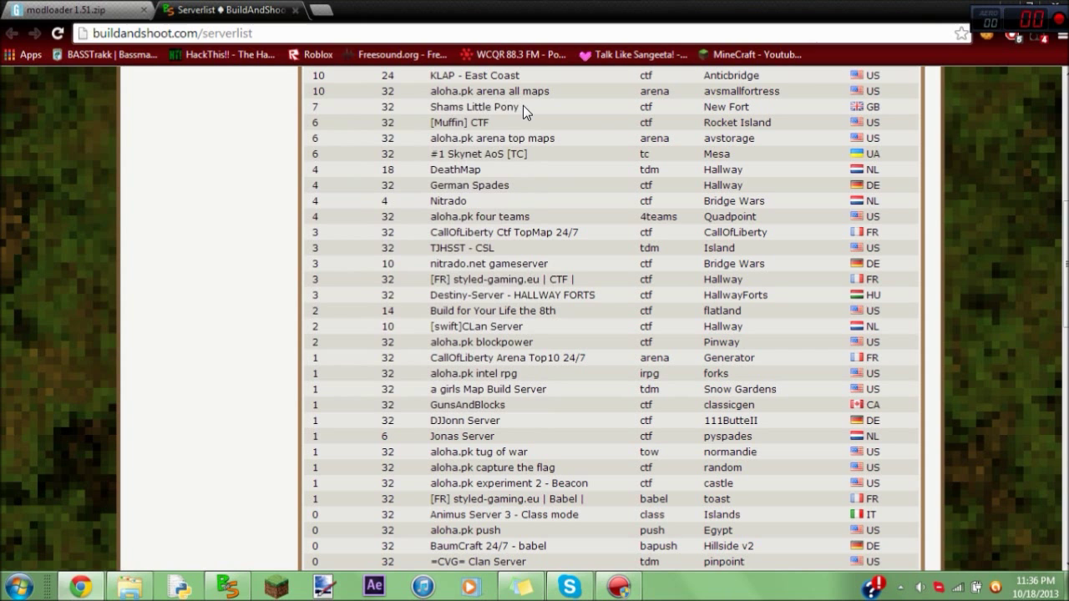
pyautogui.click(132, 587)
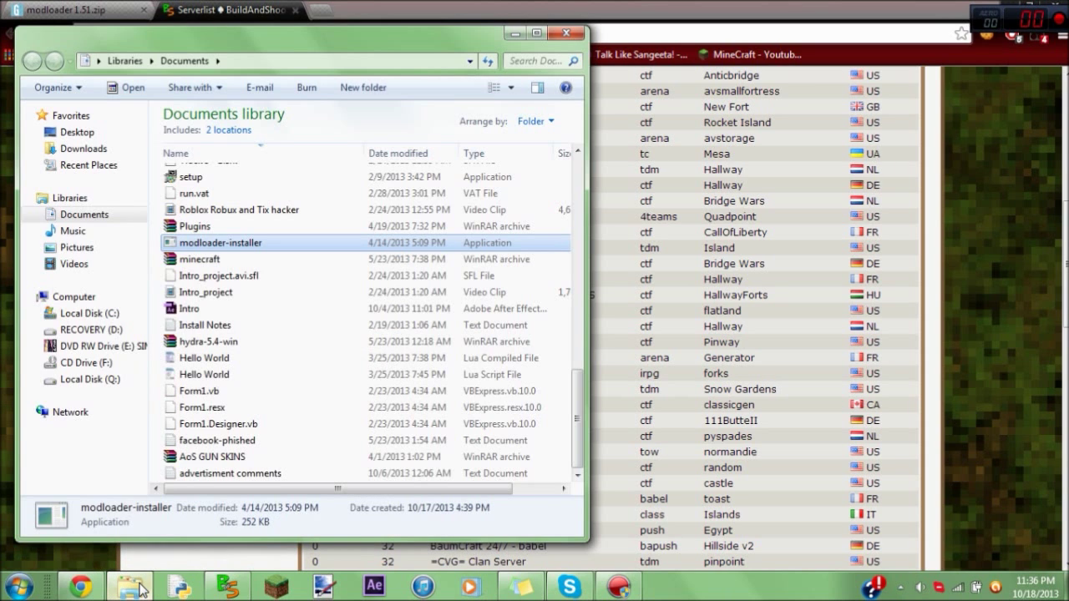
pyautogui.click(117, 314)
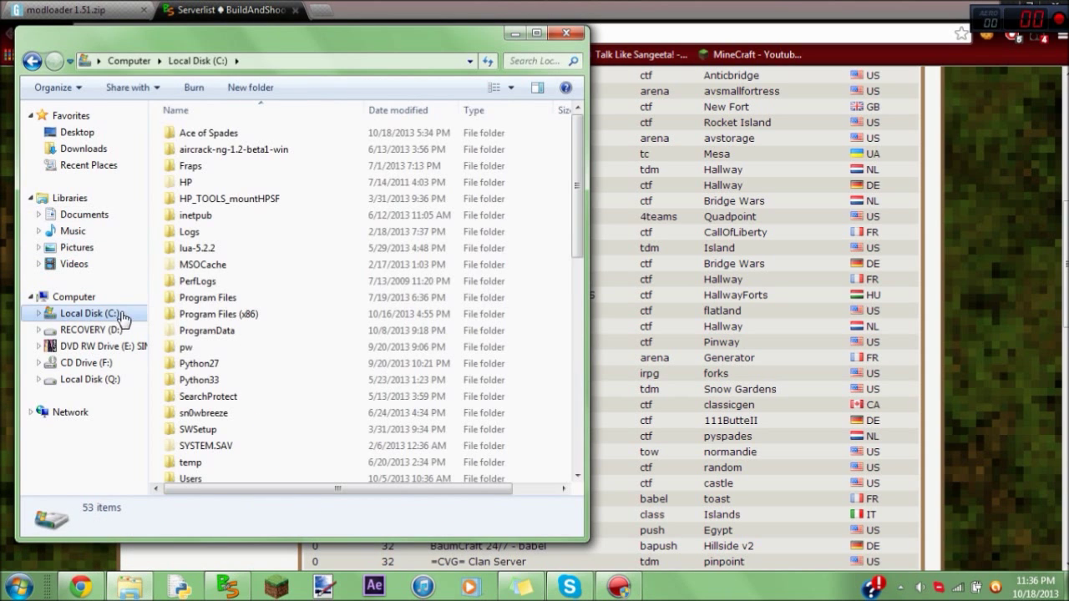
pyautogui.doubleClick(203, 132)
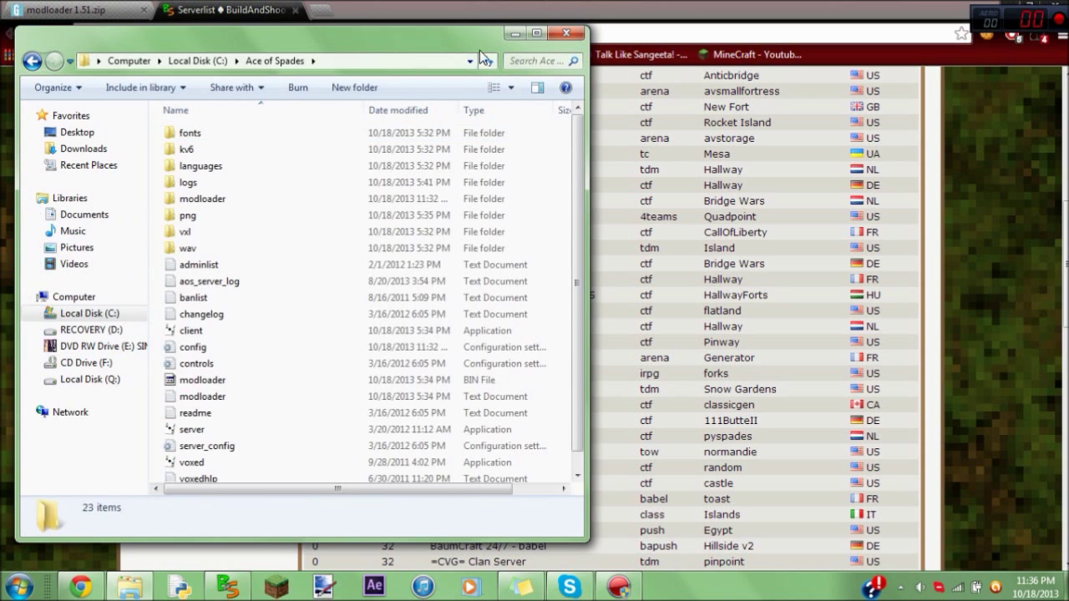
pyautogui.click(514, 33)
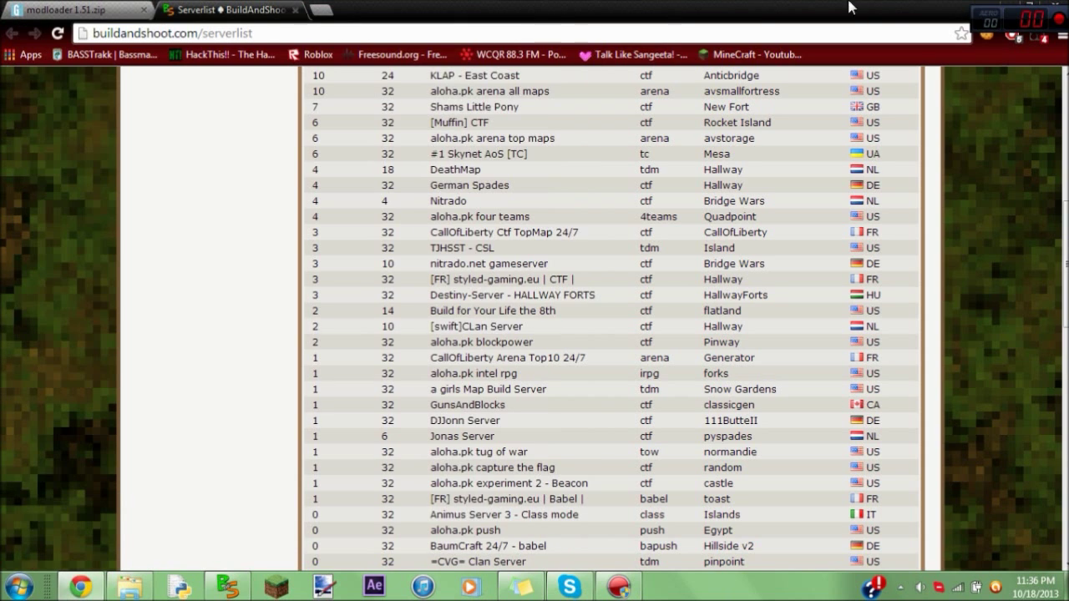
# Step: Decline the launcher's product update, move it aside, and nudge the gamingftw12 desktop folder
pyautogui.click(1010, 6)
pyautogui.click(640, 361)
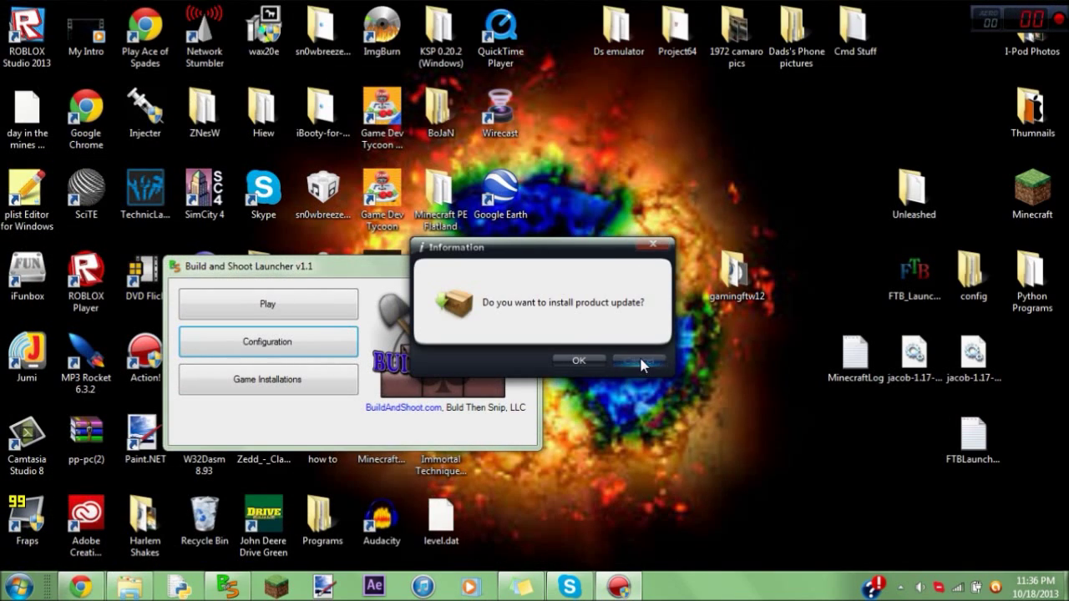
pyautogui.moveTo(479, 269); pyautogui.dragTo(275, 112)
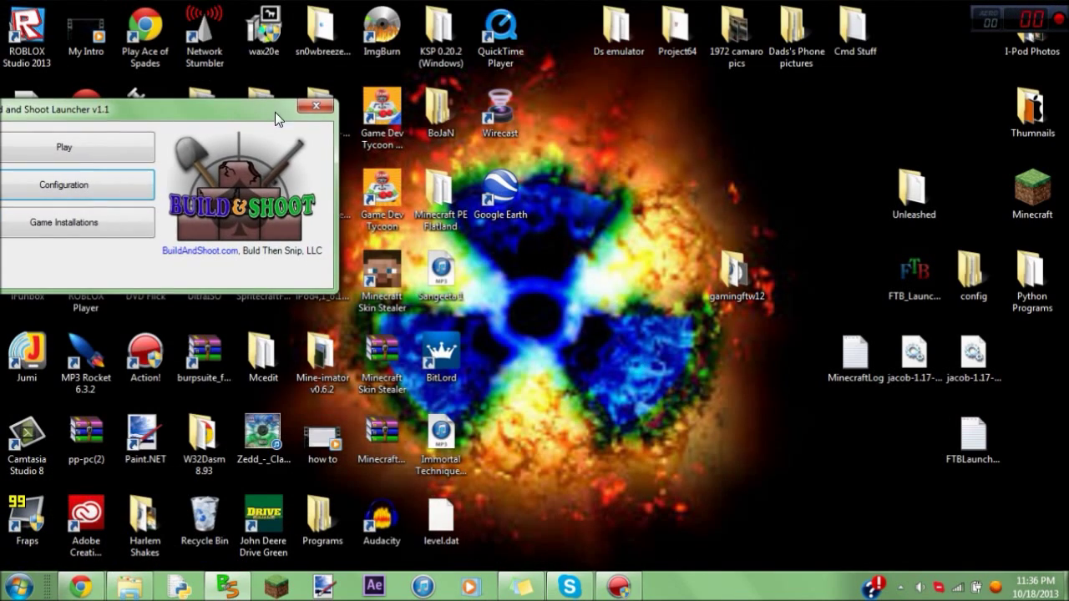
pyautogui.moveTo(724, 301); pyautogui.dragTo(653, 325)
pyautogui.rightClick(664, 382)
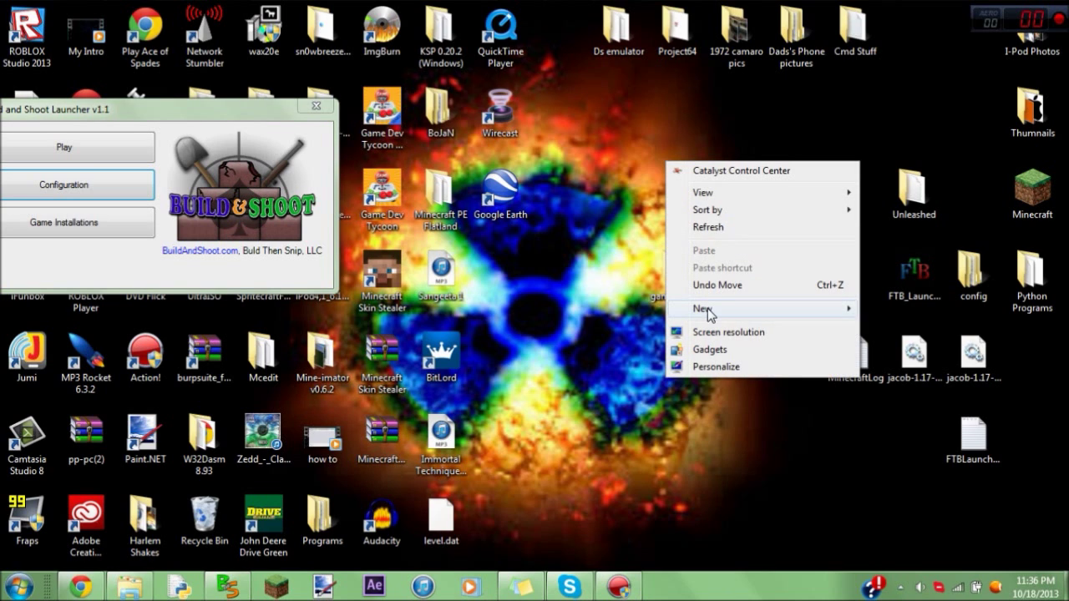
pyautogui.moveTo(709, 310)
pyautogui.click(601, 355)
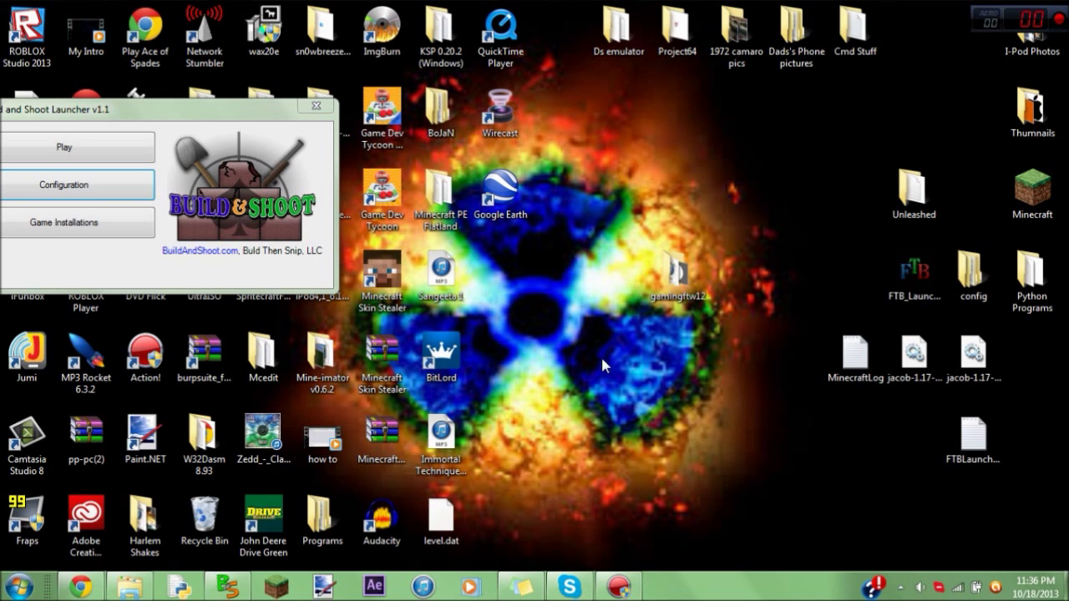
# Step: Open the gamingftw12 folder and select all four of its files
pyautogui.doubleClick(673, 284)
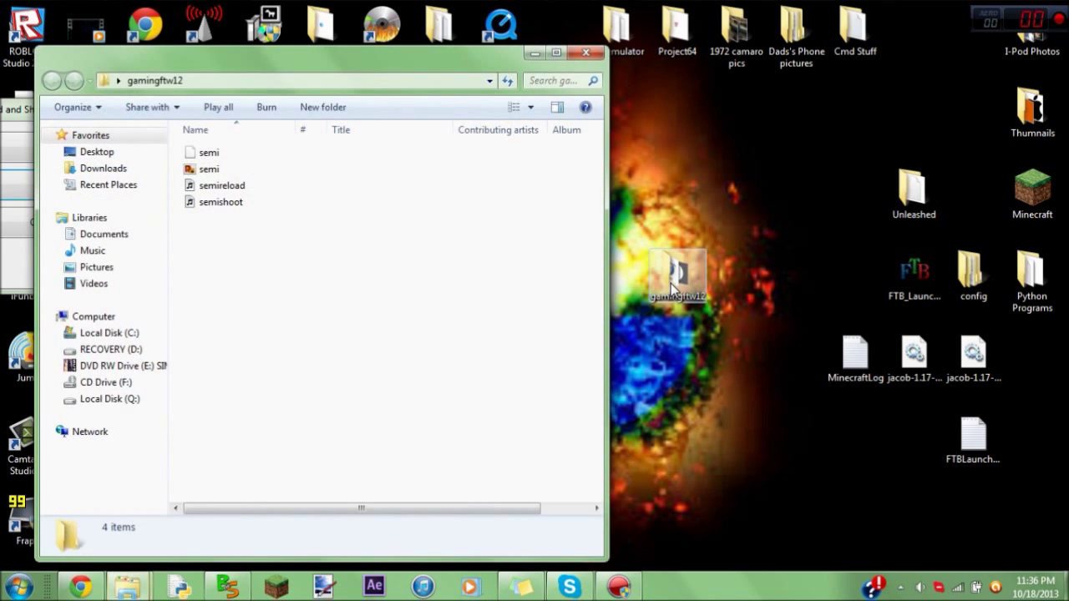
pyautogui.moveTo(377, 343); pyautogui.dragTo(246, 129)
pyautogui.moveTo(459, 63); pyautogui.dragTo(539, 90)
pyautogui.moveTo(412, 293); pyautogui.dragTo(363, 308)
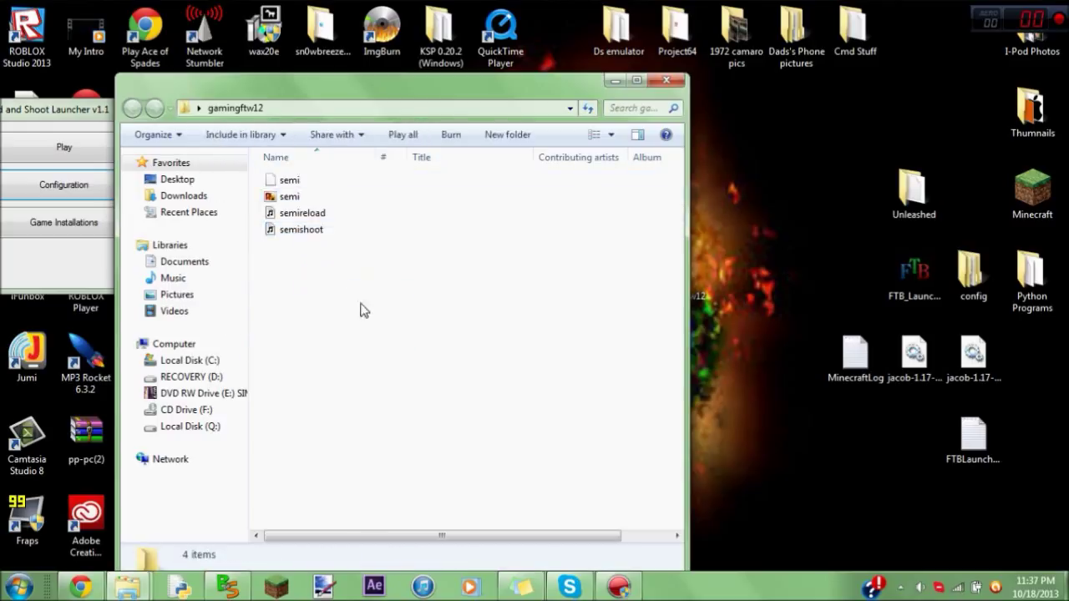
# Step: Select the semi, semi PNG, semireload and semishoot files one by one to inspect them
pyautogui.click(326, 184)
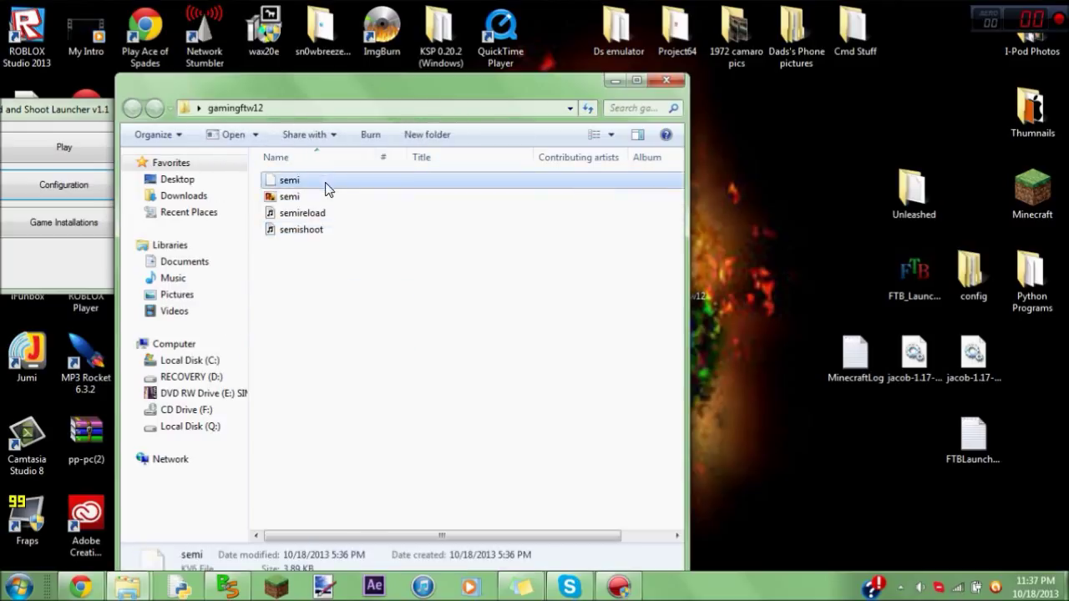
pyautogui.click(321, 198)
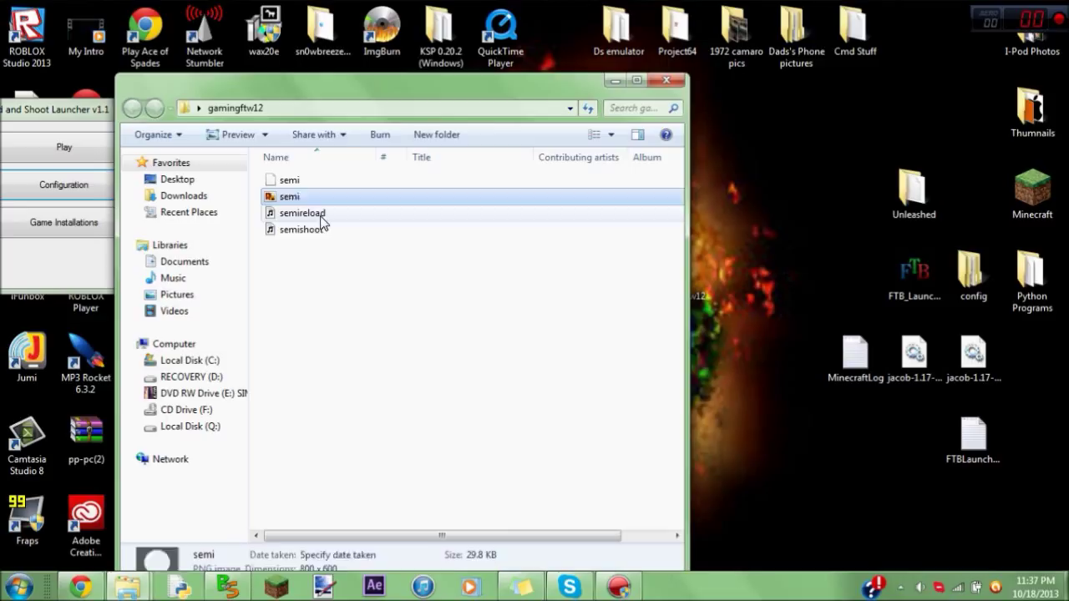
pyautogui.click(322, 217)
pyautogui.click(324, 234)
pyautogui.moveTo(354, 302); pyautogui.dragTo(311, 207)
pyautogui.click(327, 291)
pyautogui.click(274, 195)
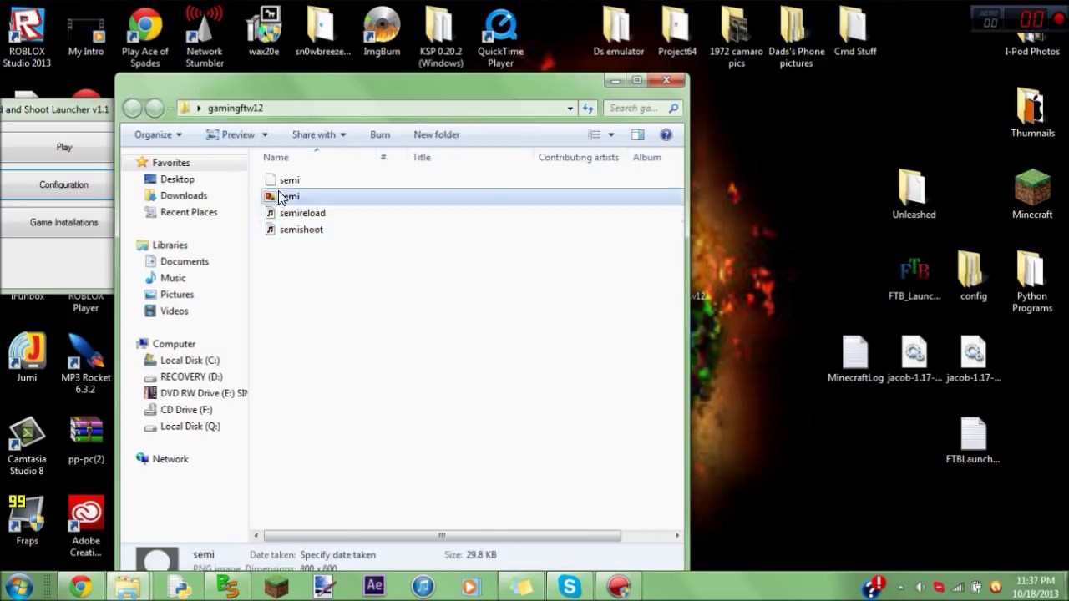
pyautogui.click(288, 181)
pyautogui.click(341, 301)
# Step: Reselect all four semi files, then close the gamingftw12 window
pyautogui.moveTo(340, 297); pyautogui.dragTo(361, 338)
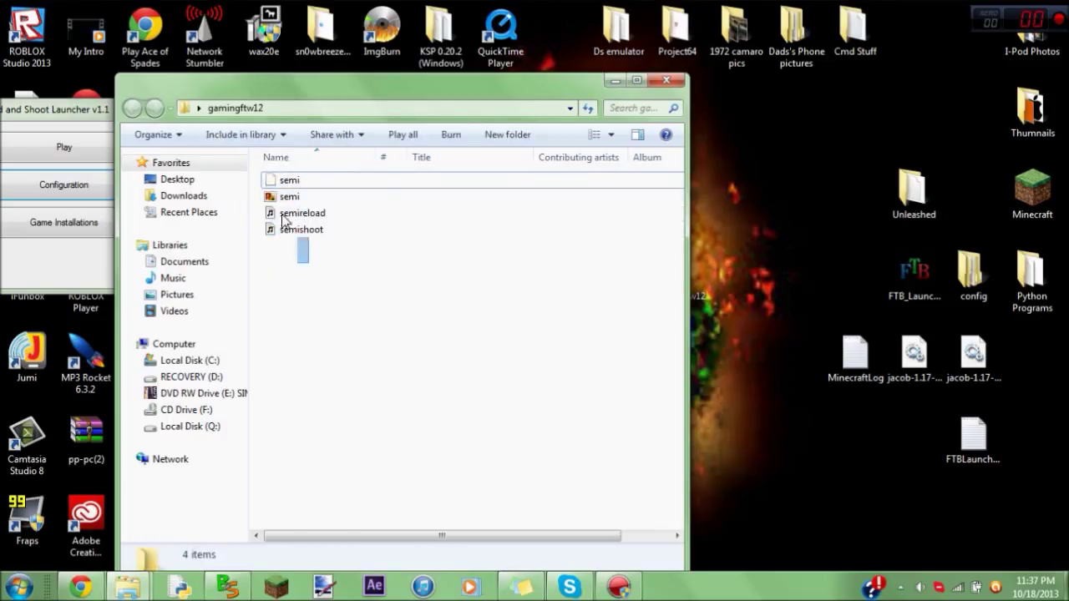
pyautogui.moveTo(283, 220); pyautogui.dragTo(279, 207)
pyautogui.moveTo(334, 353); pyautogui.dragTo(327, 178)
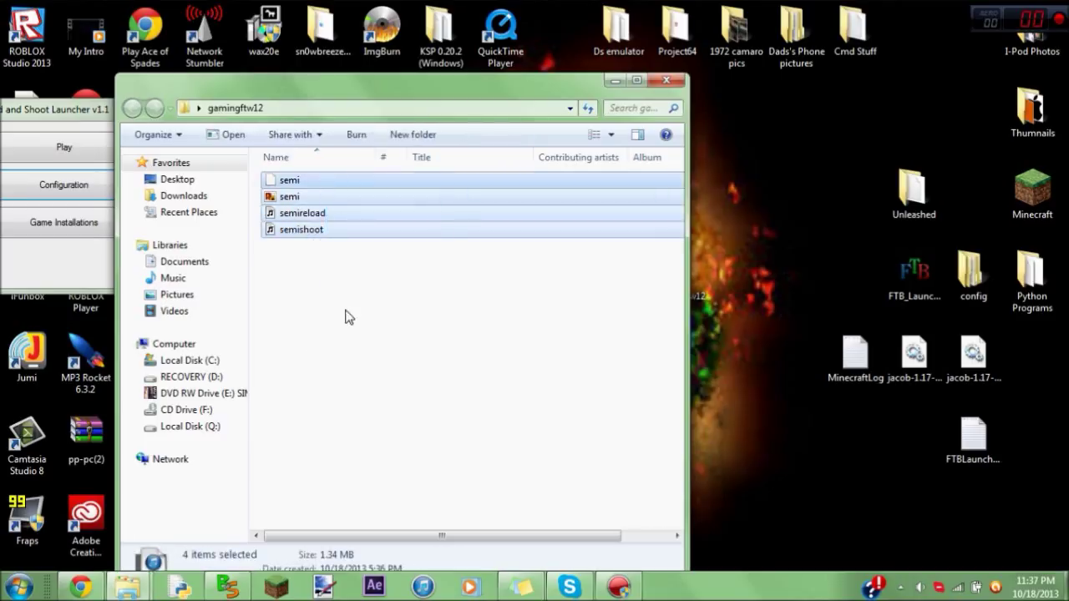
pyautogui.click(349, 317)
pyautogui.click(281, 177)
pyautogui.click(291, 197)
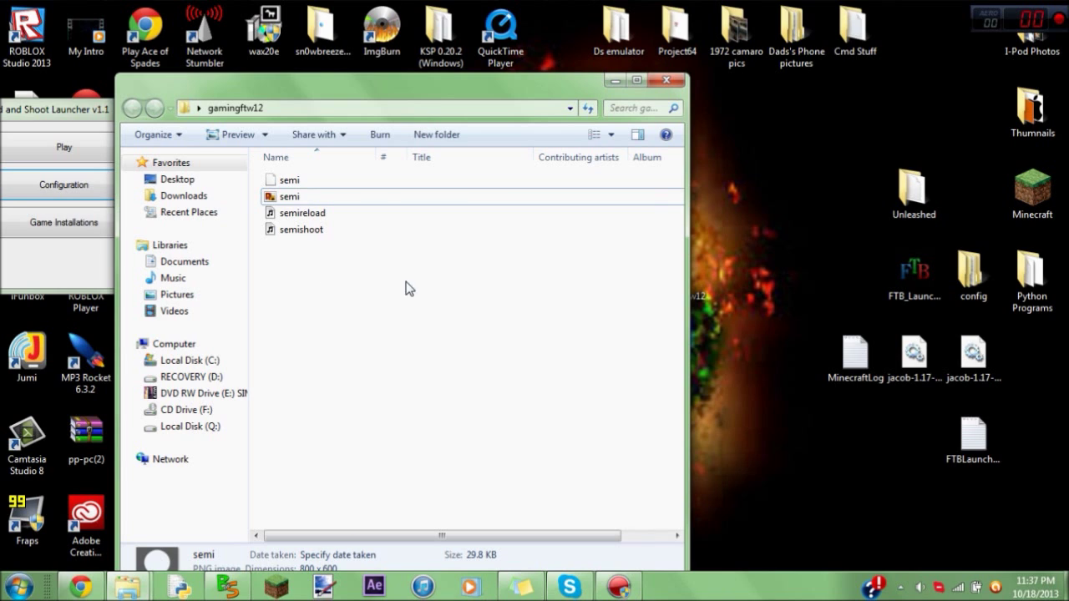
pyautogui.click(423, 302)
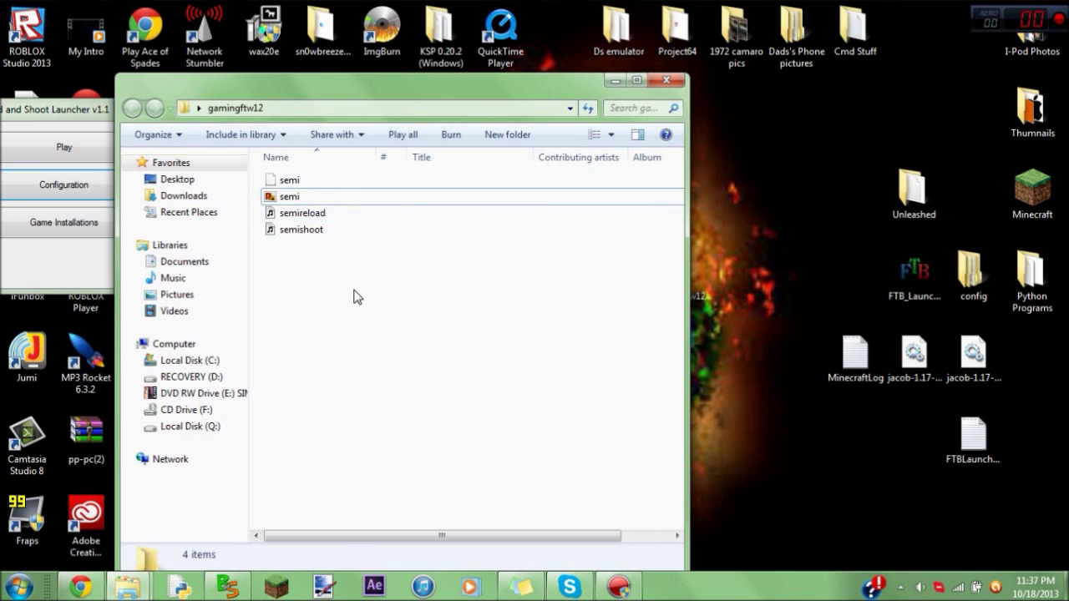
pyautogui.moveTo(334, 345); pyautogui.dragTo(260, 117)
pyautogui.click(661, 81)
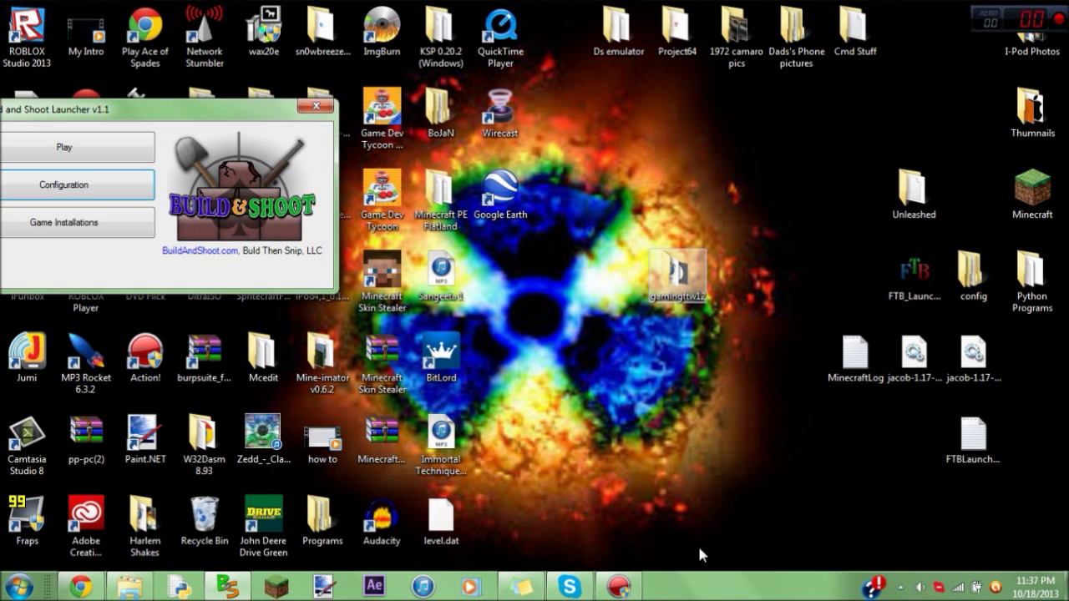
# Step: Restore the Ace of Spades folder window and select modloader, cancelling an accidental rename
pyautogui.click(143, 589)
pyautogui.moveTo(302, 39); pyautogui.dragTo(321, 25)
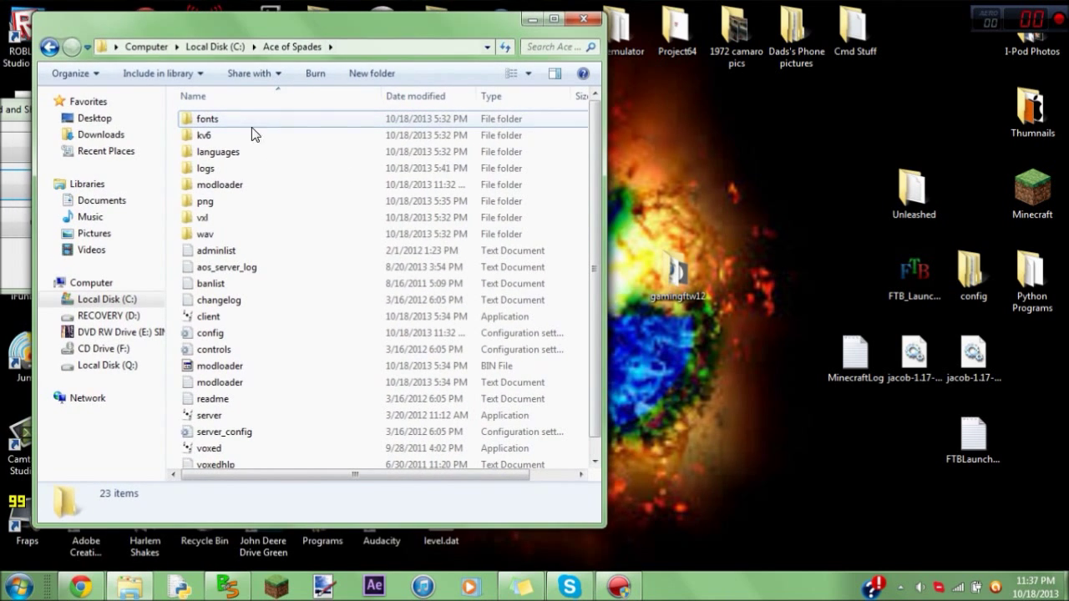
pyautogui.click(226, 200)
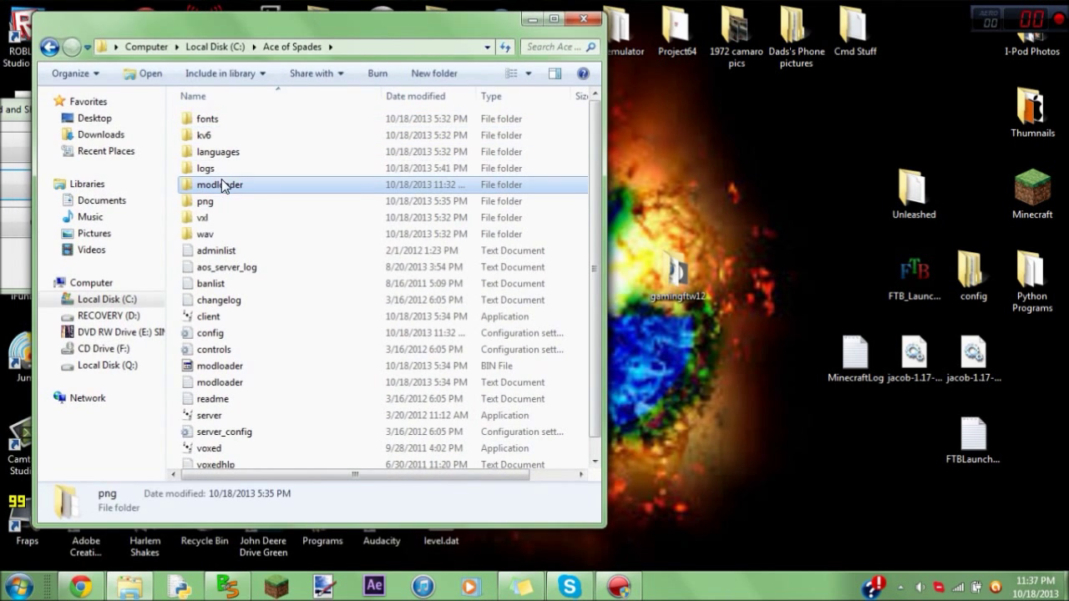
pyautogui.click(248, 184)
pyautogui.click(248, 184)
pyautogui.click(279, 185)
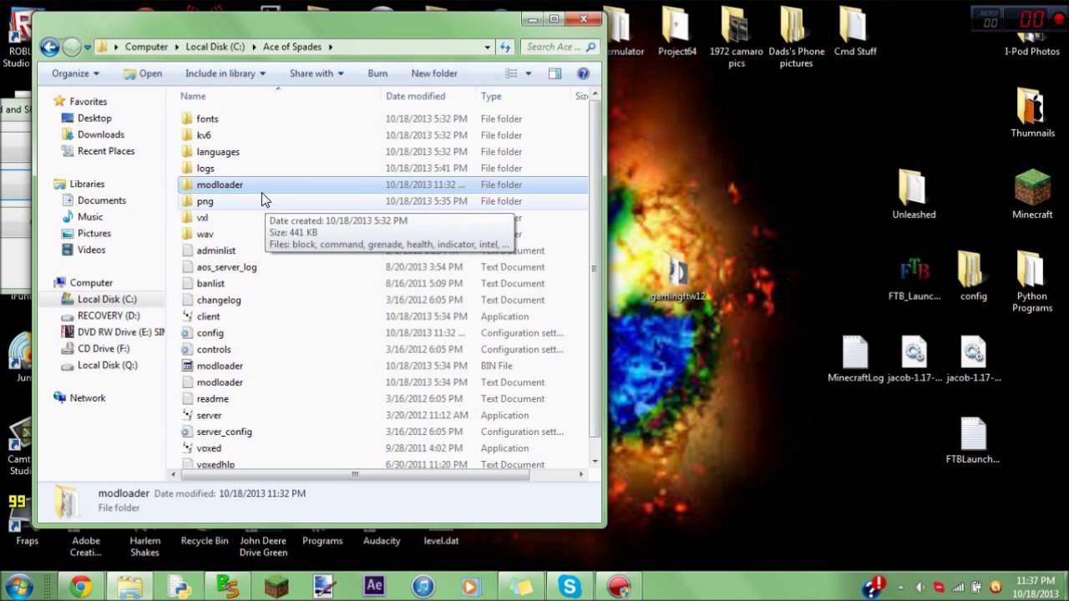
# Step: Look over the modloader BIN, text, changelog and subfolders, then open the modloader folder
pyautogui.click(260, 372)
pyautogui.click(253, 385)
pyautogui.click(249, 365)
pyautogui.click(247, 382)
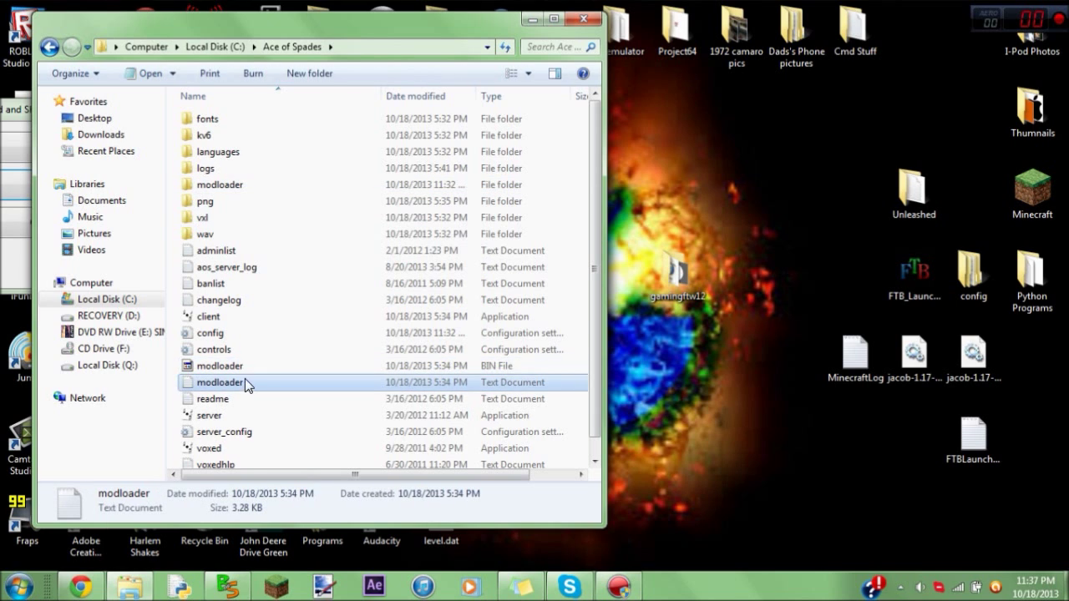
pyautogui.click(235, 301)
pyautogui.click(232, 233)
pyautogui.click(246, 157)
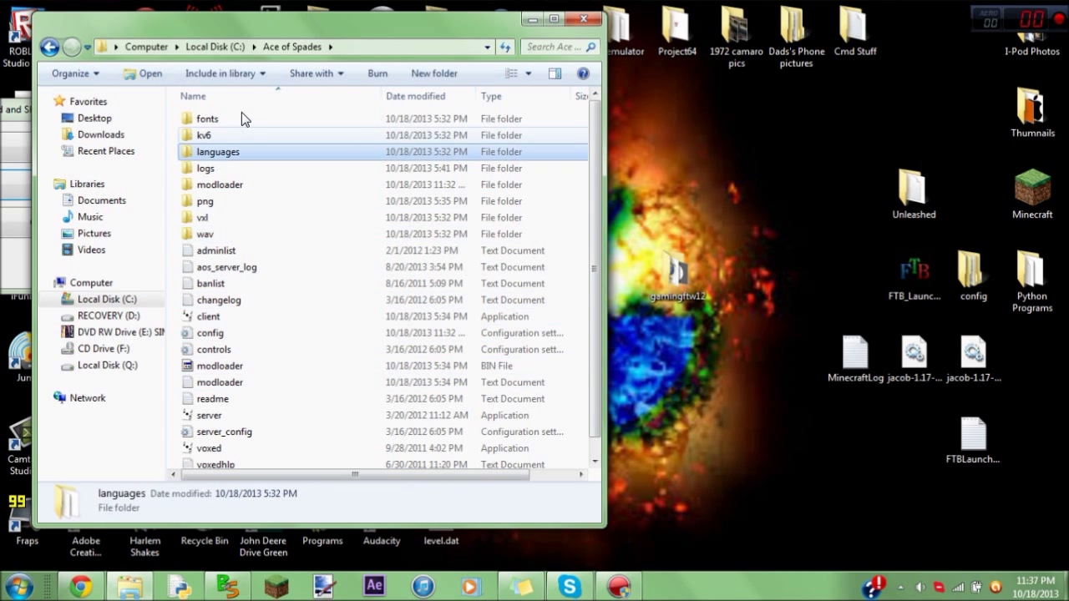
pyautogui.click(242, 117)
pyautogui.click(229, 184)
pyautogui.doubleClick(230, 183)
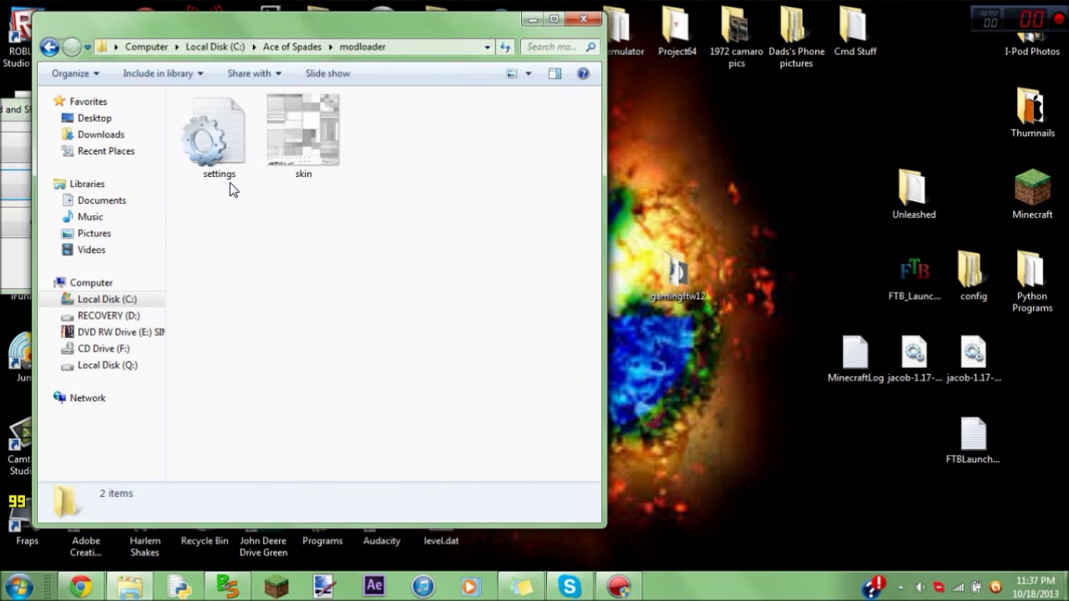
# Step: Drag gamingftw12 from the desktop into modloader and check its files arrived
pyautogui.moveTo(720, 301); pyautogui.dragTo(295, 315)
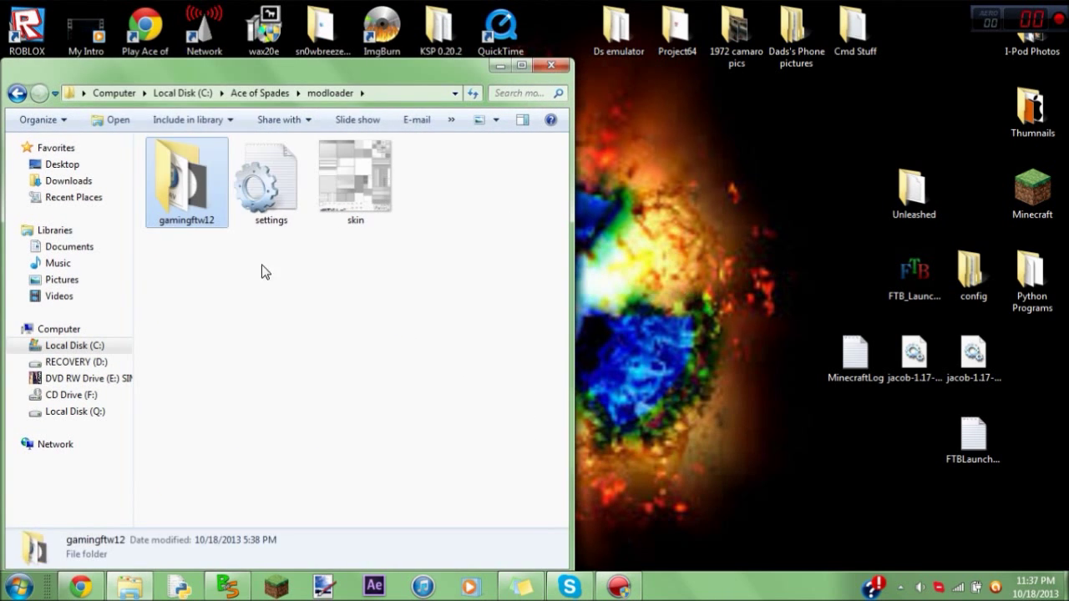
pyautogui.doubleClick(206, 196)
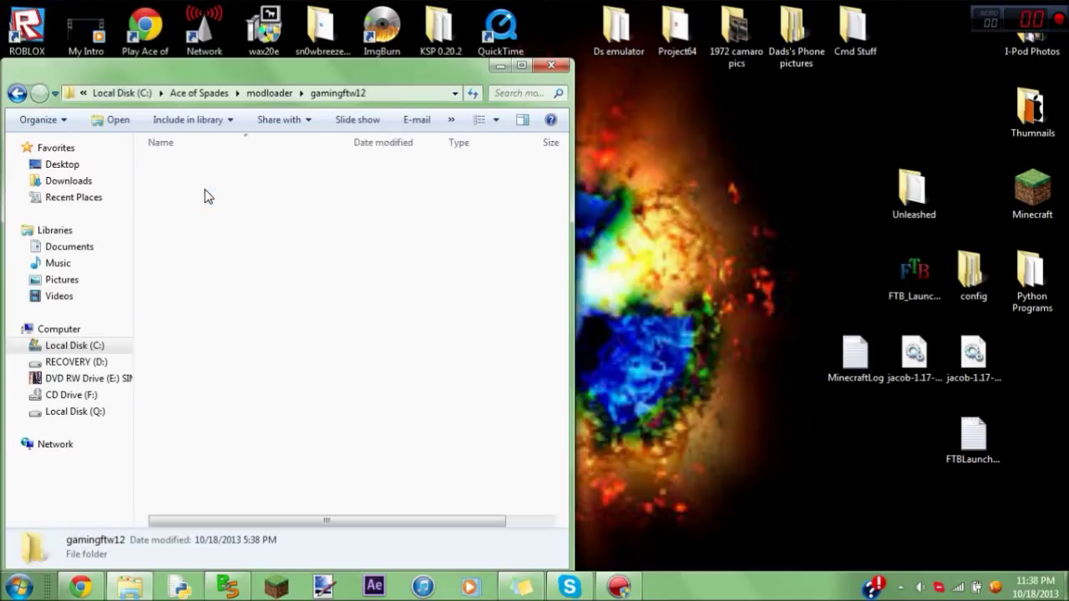
pyautogui.click(15, 95)
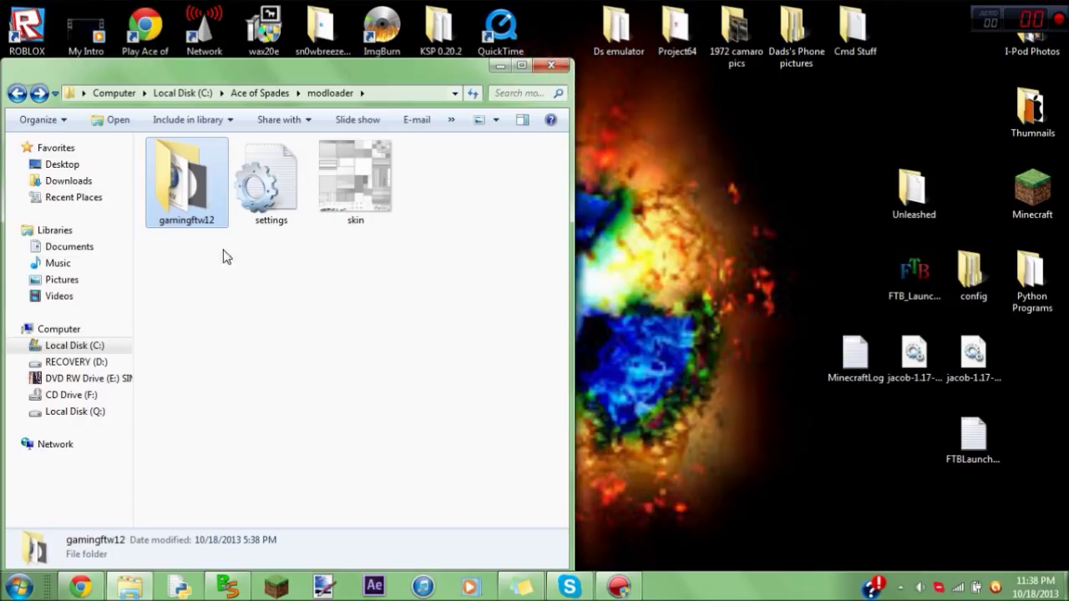
pyautogui.click(276, 293)
# Step: Go back to Ace of Spades and reopen modloader to confirm gamingftw12 is there
pyautogui.click(20, 94)
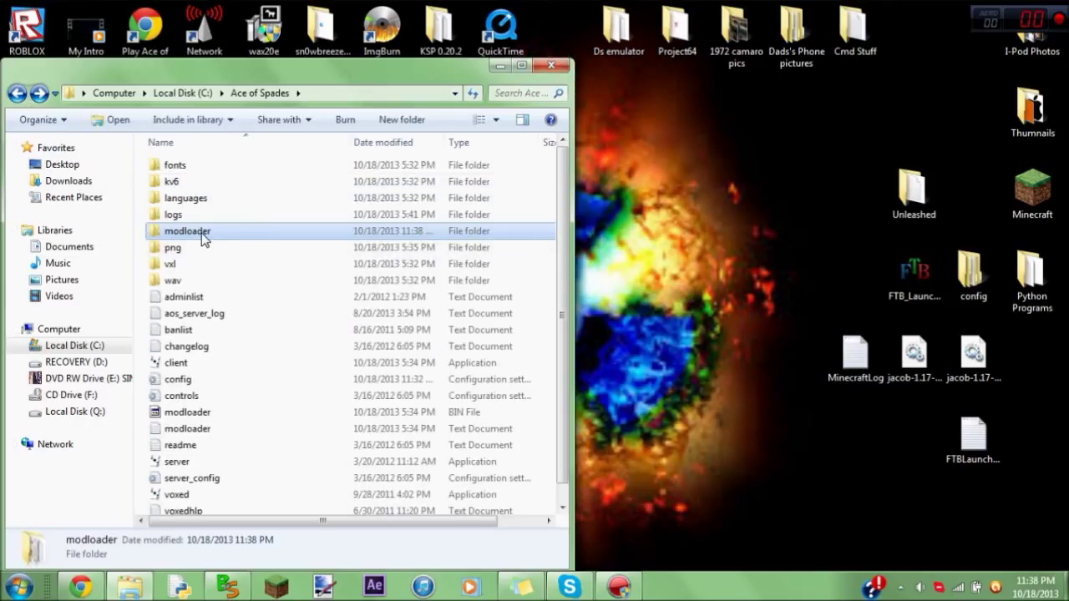
pyautogui.click(243, 241)
pyautogui.doubleClick(240, 228)
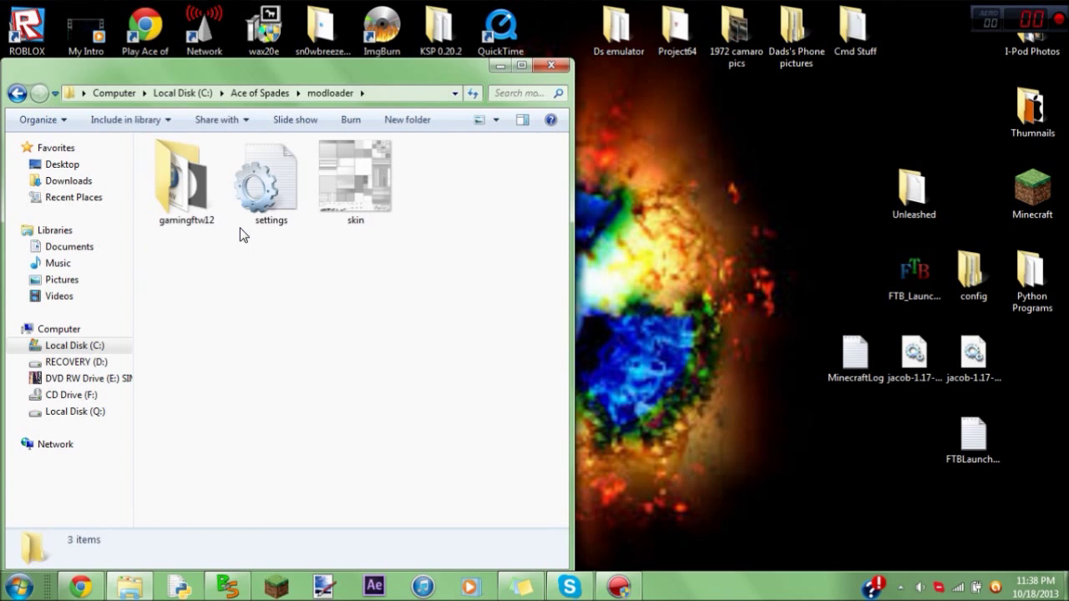
pyautogui.click(18, 93)
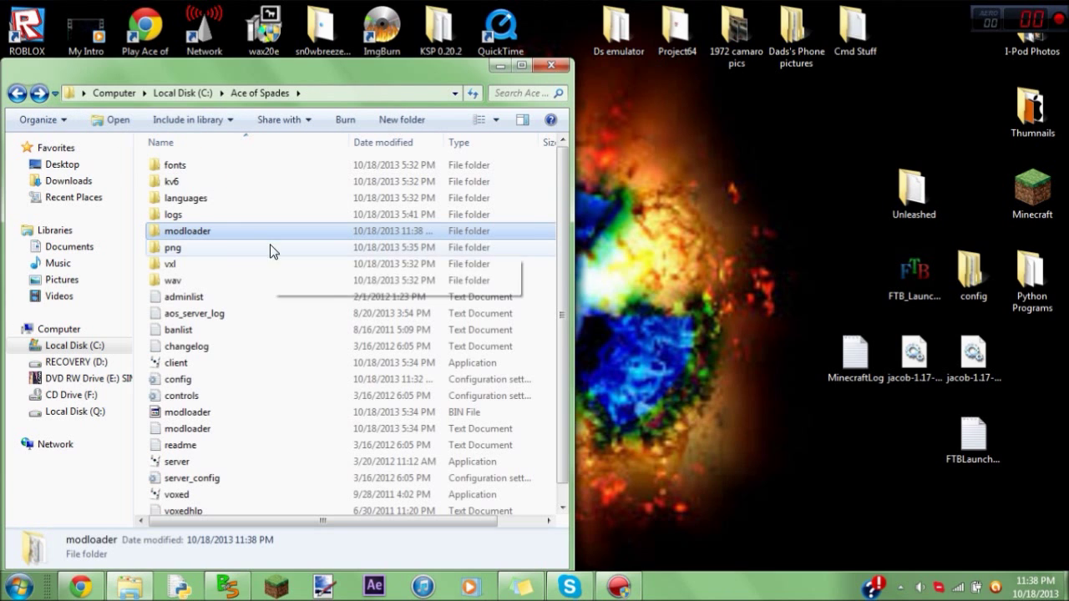
pyautogui.click(215, 229)
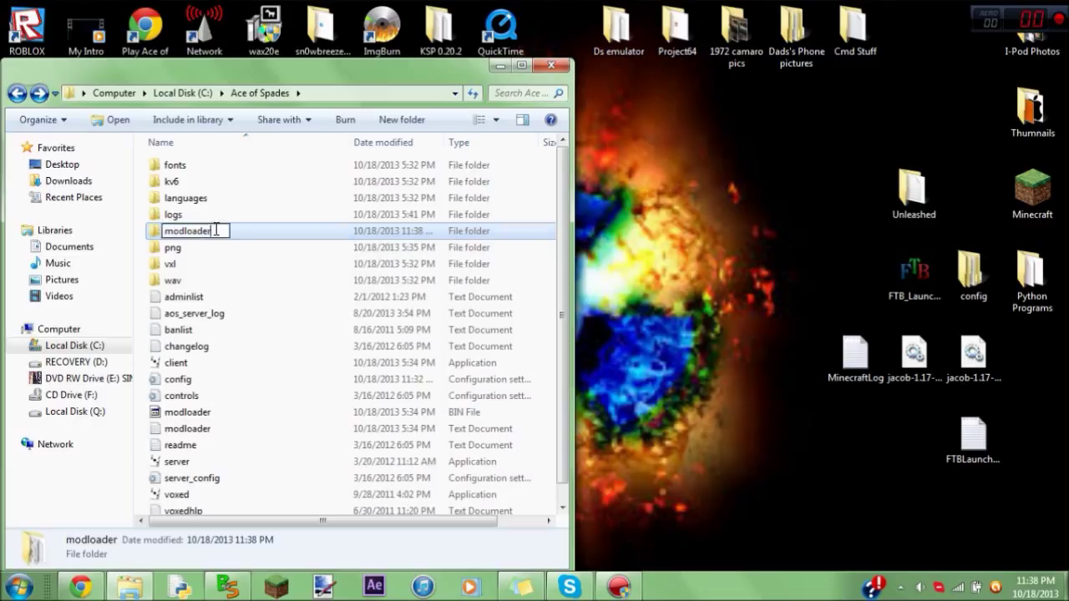
pyautogui.doubleClick(263, 231)
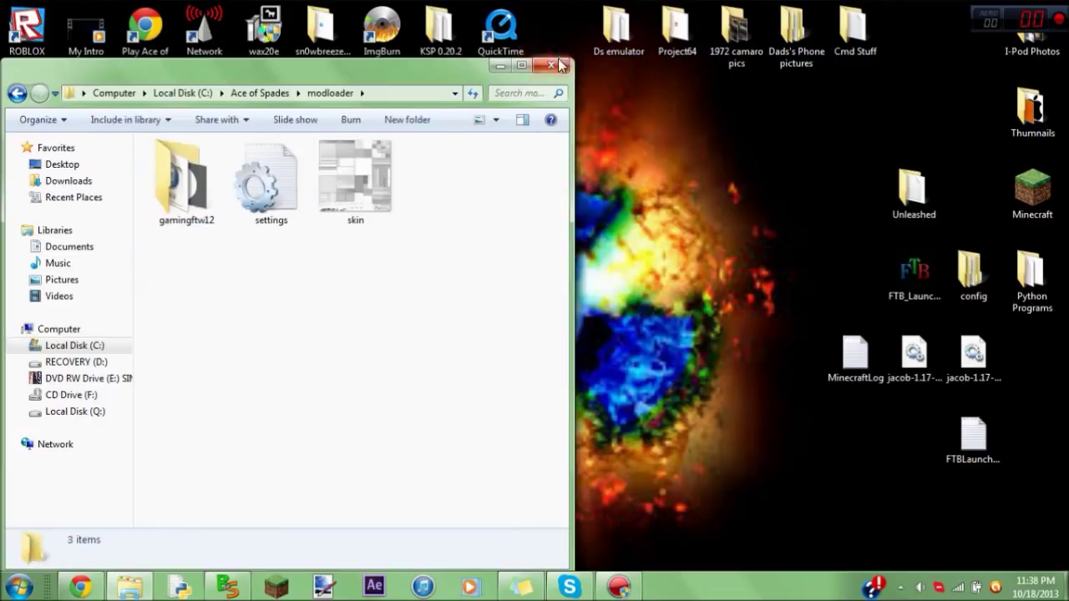
# Step: Create a new folder inside modloader, leaving it named New folder
pyautogui.rightClick(307, 266)
pyautogui.moveTo(393, 475)
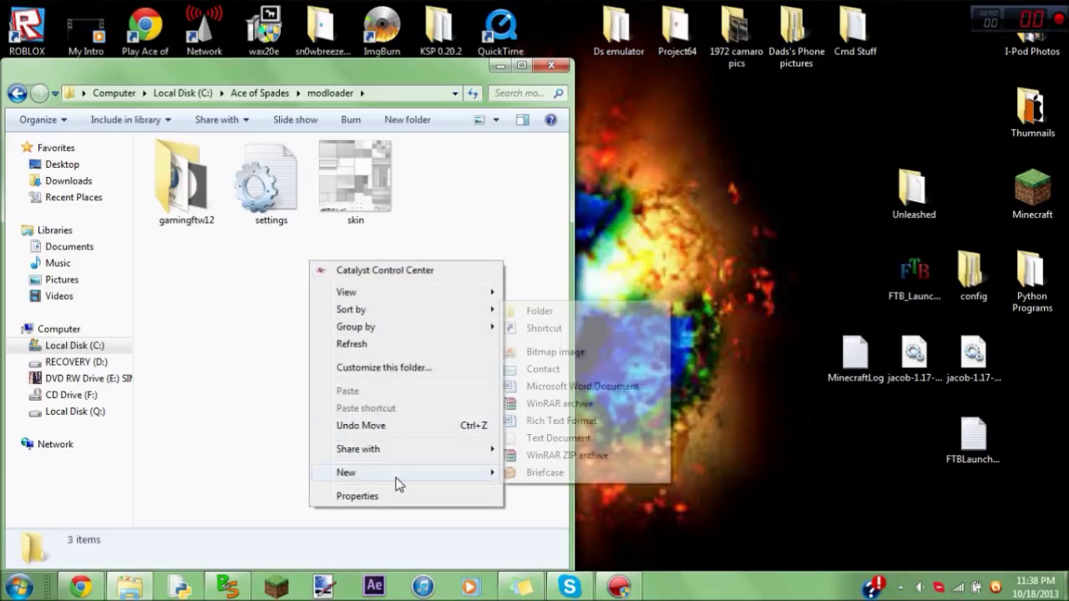
pyautogui.click(538, 312)
pyautogui.write('fds')
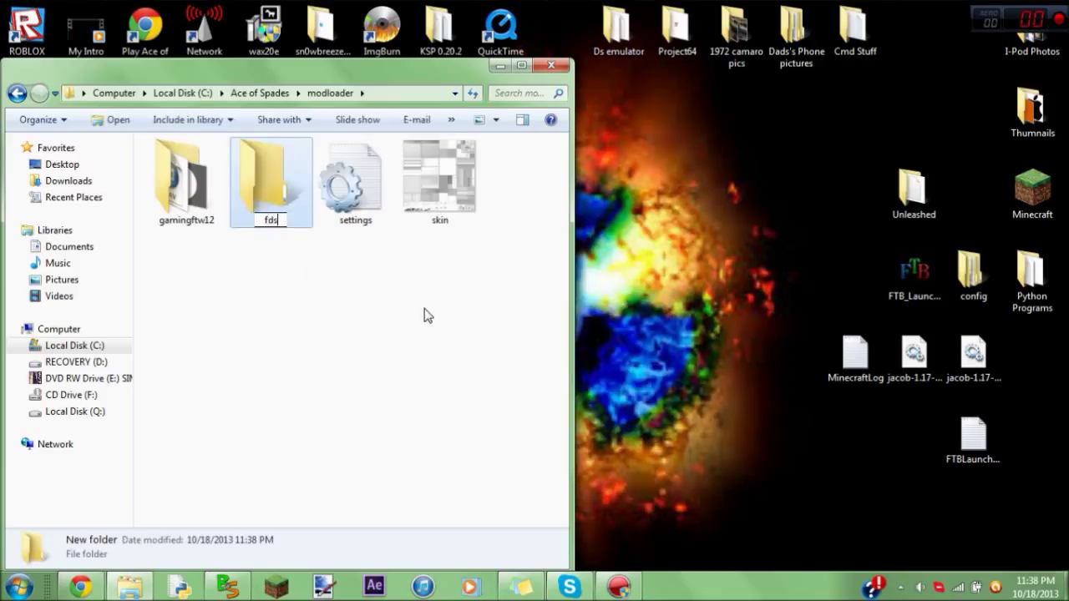
pyautogui.press('Return')
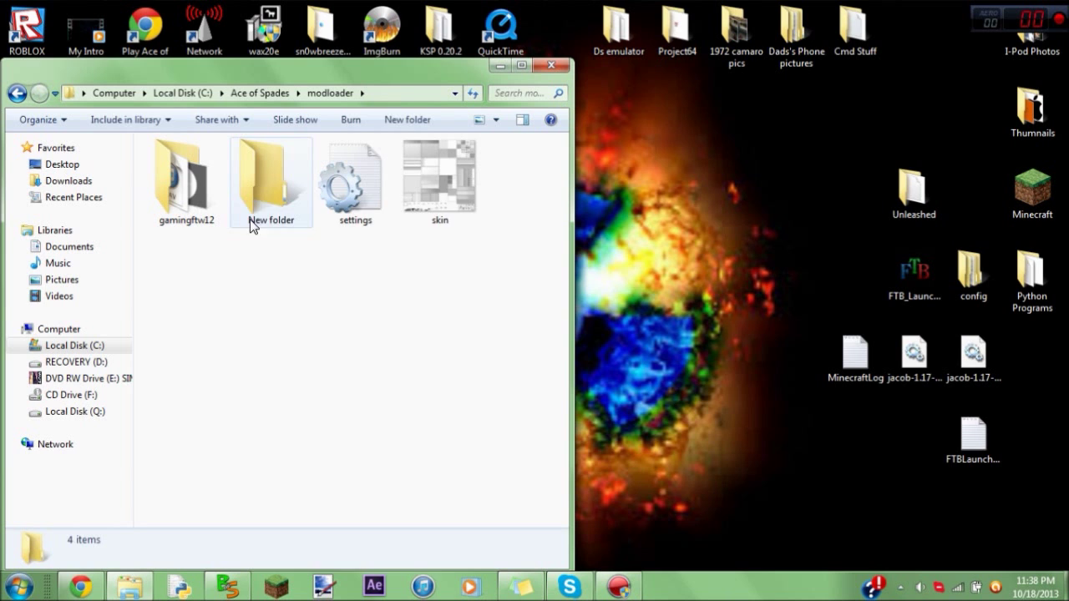
# Step: Delete New folder to the Recycle Bin, confirming with Yes
pyautogui.rightClick(250, 196)
pyautogui.click(349, 519)
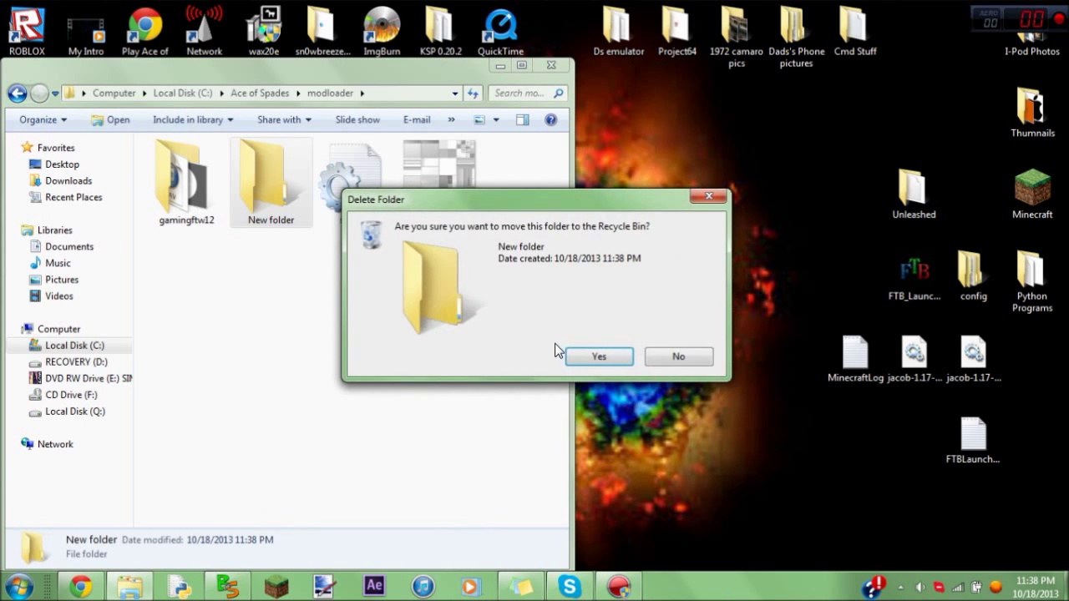
pyautogui.click(595, 355)
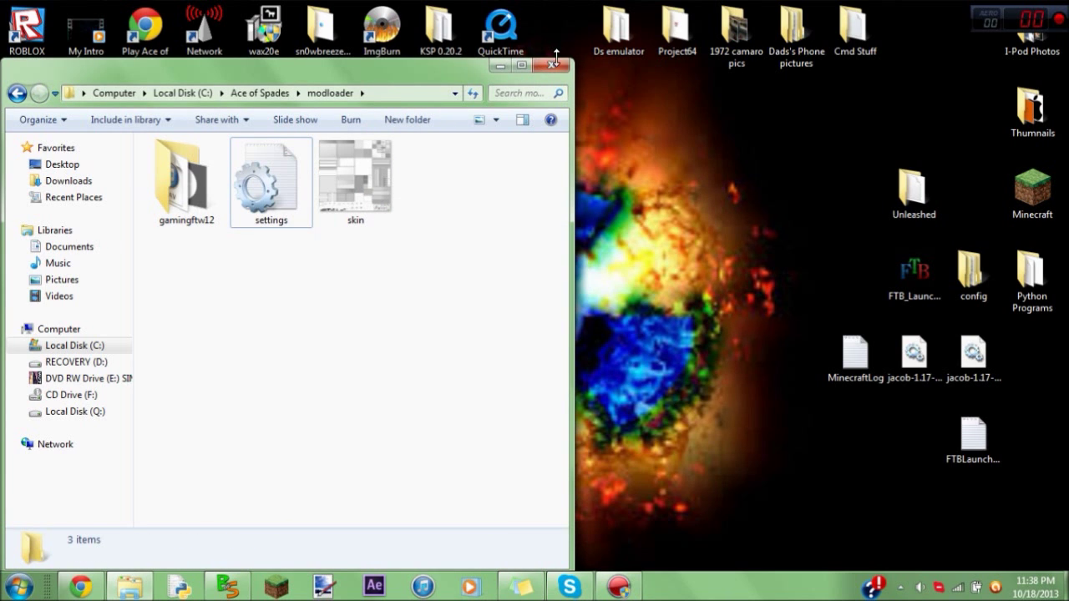
# Step: Close the modloader window, centre the Build and Shoot launcher, and scroll the server list
pyautogui.click(551, 65)
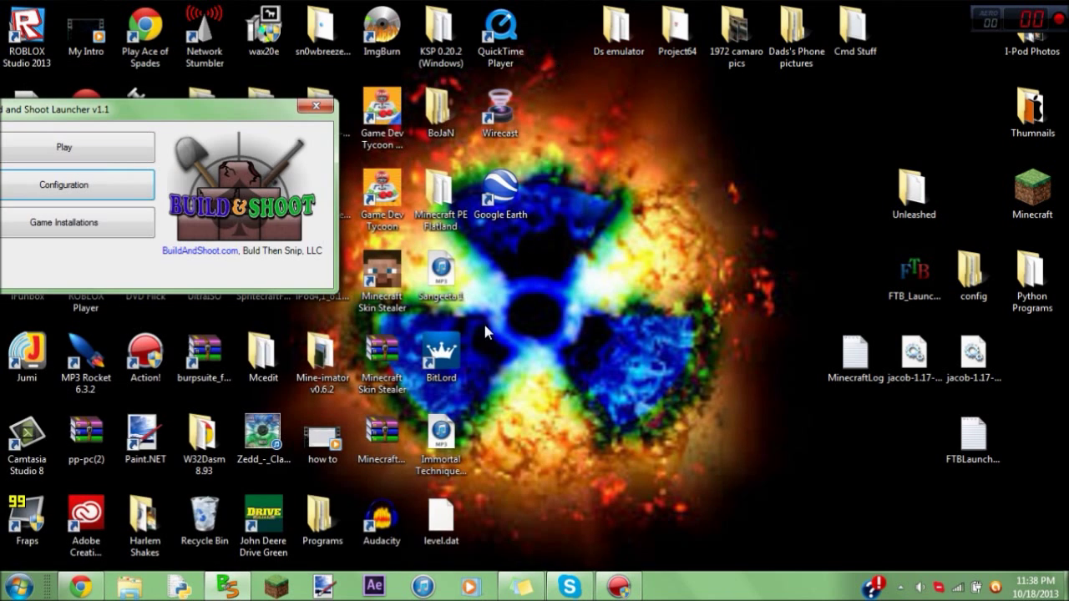
pyautogui.moveTo(219, 115); pyautogui.dragTo(524, 127)
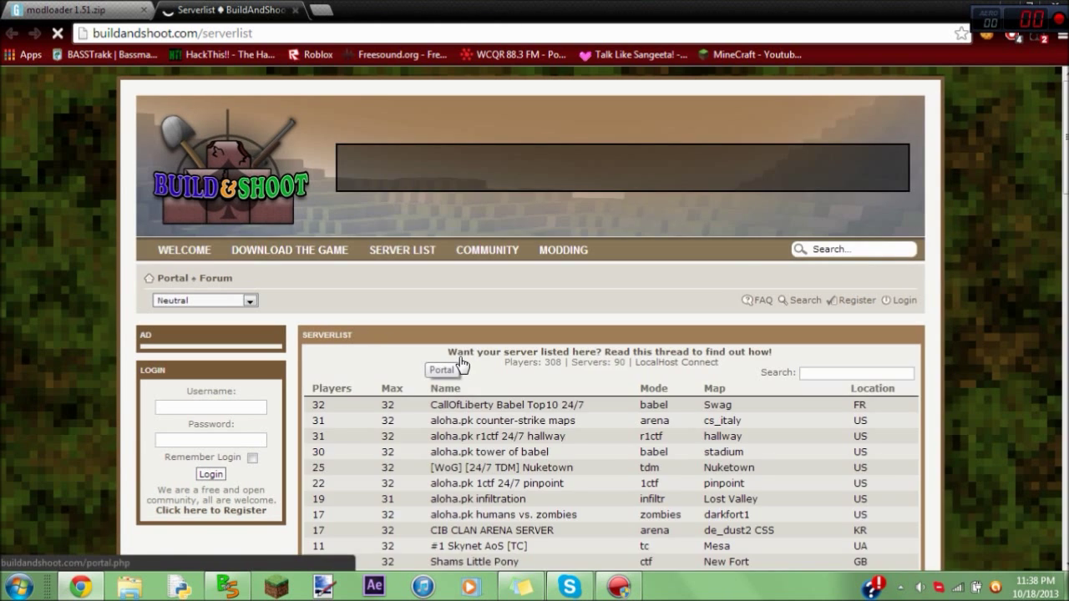
pyautogui.scroll(-10, 463, 361)
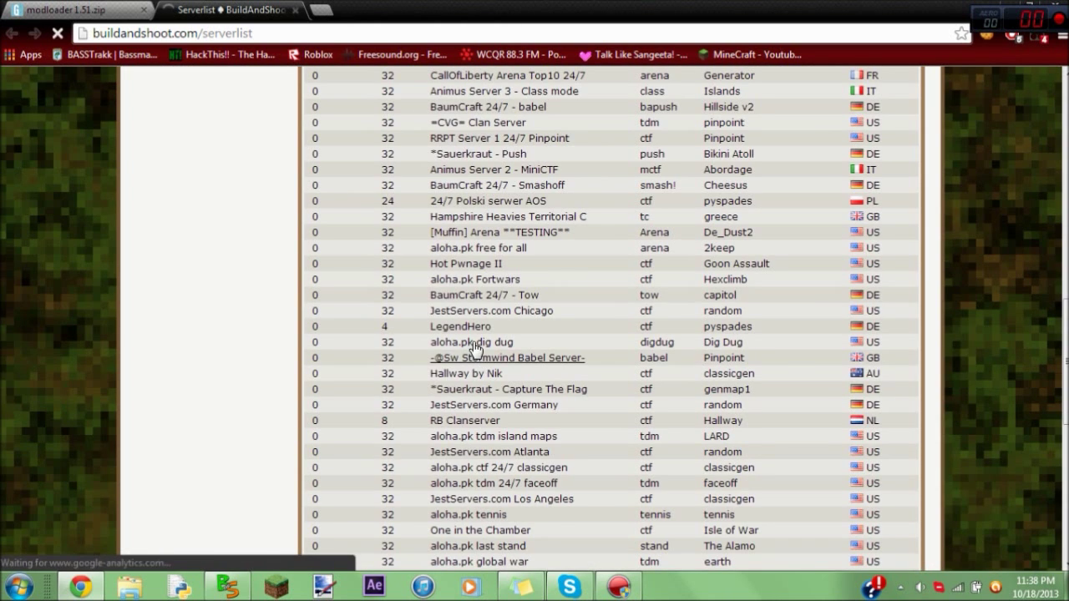
pyautogui.scroll(4, 474, 345)
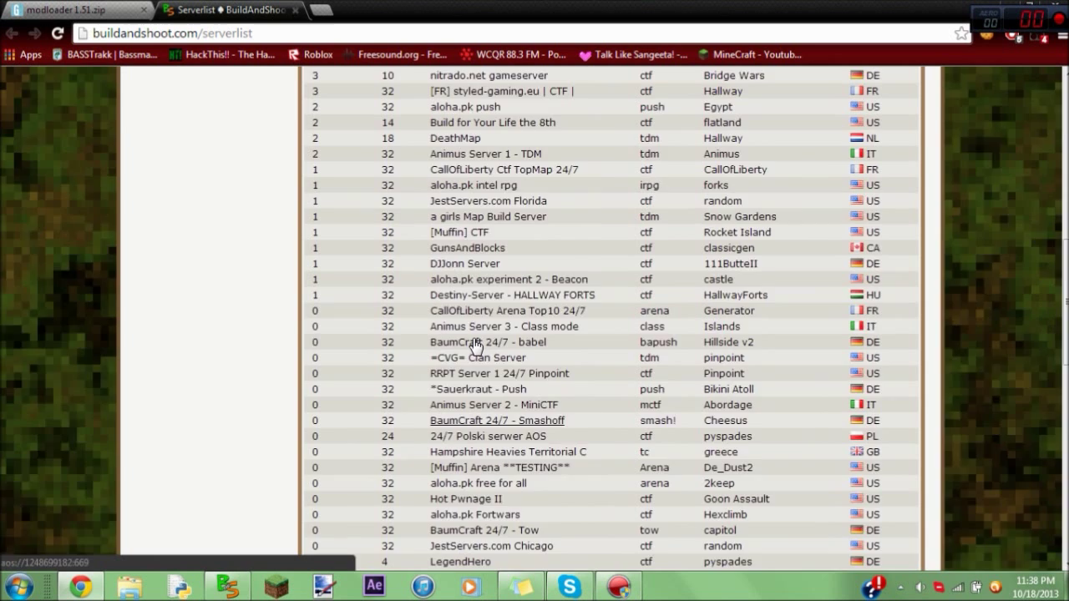
pyautogui.scroll(2, 473, 346)
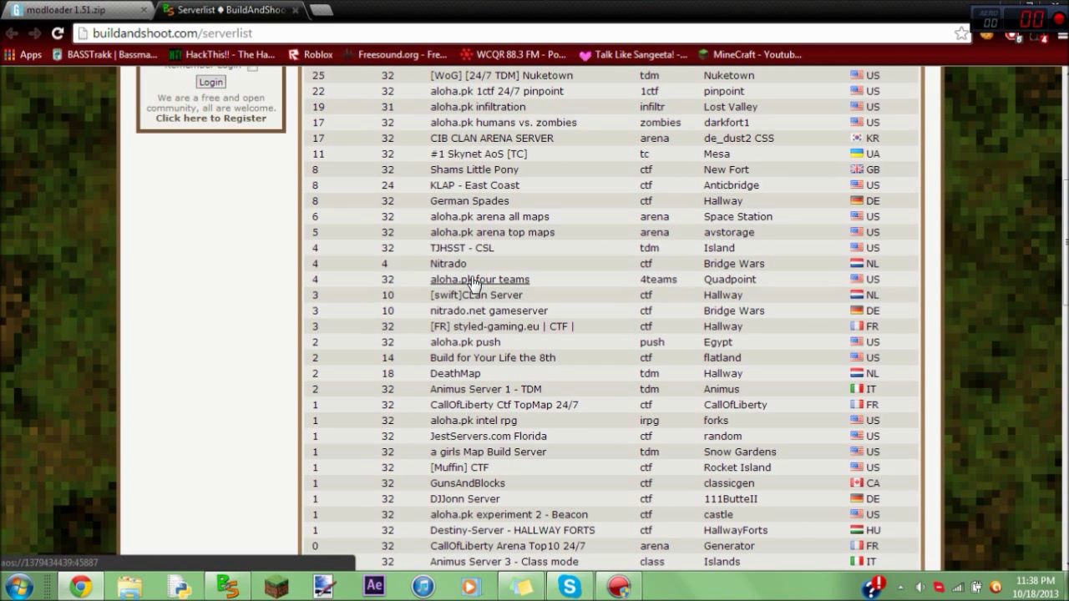
# Step: Join the aloha.pk four teams server as a blue rifleman, walk around, and bring up the modloader overlay
pyautogui.click(474, 283)
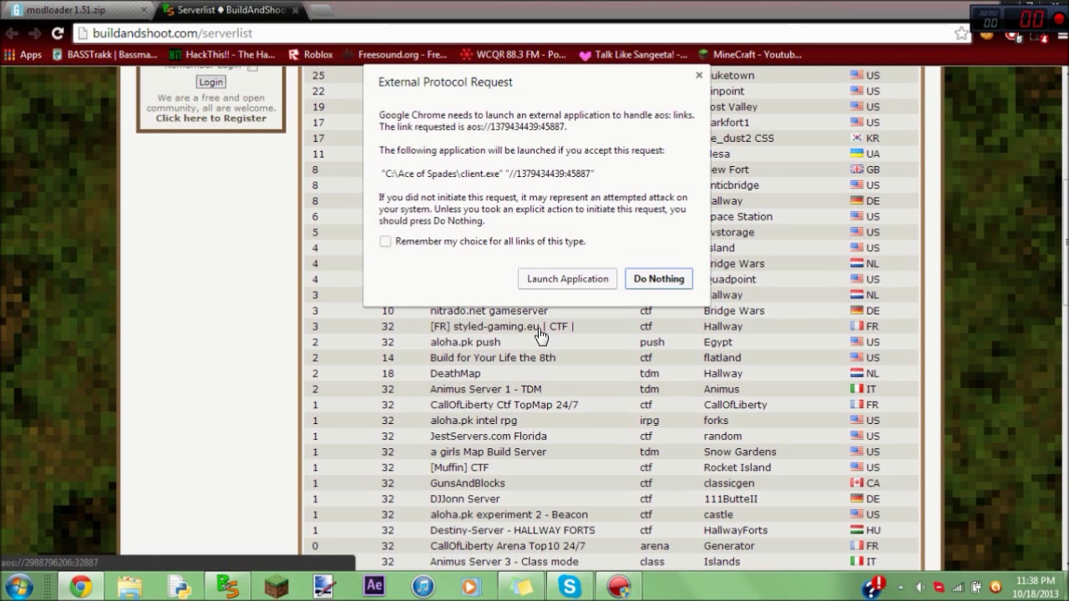
pyautogui.click(554, 280)
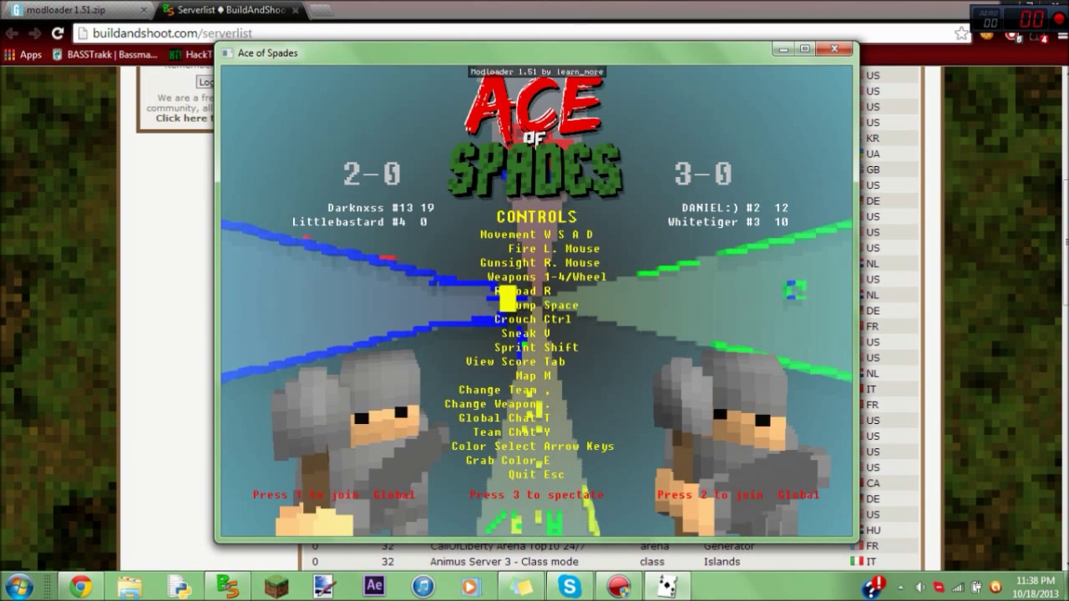
pyautogui.press('1')
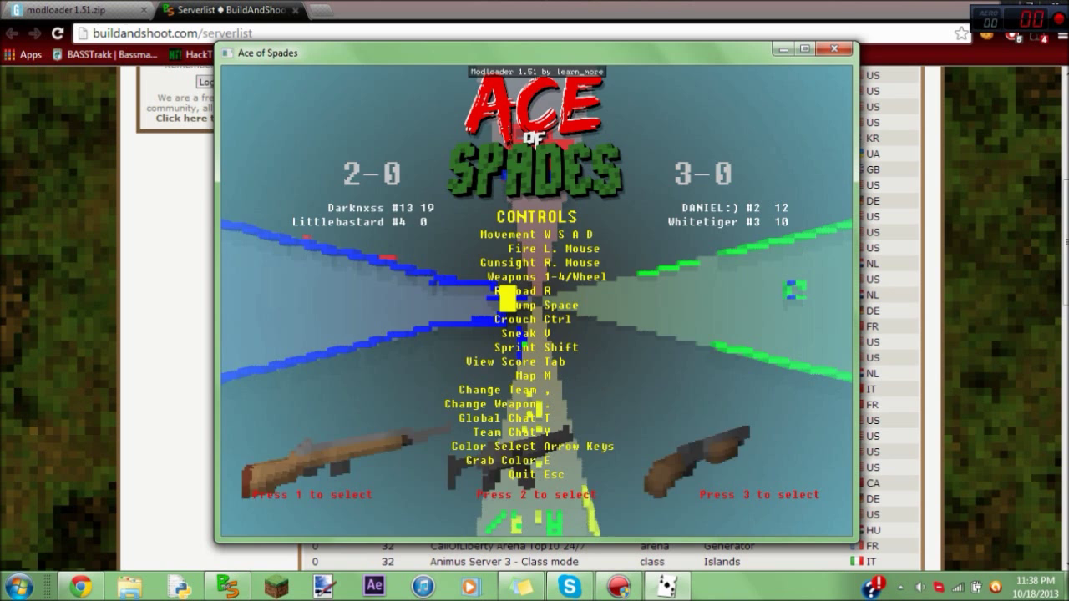
pyautogui.press('1')
pyautogui.press('w')
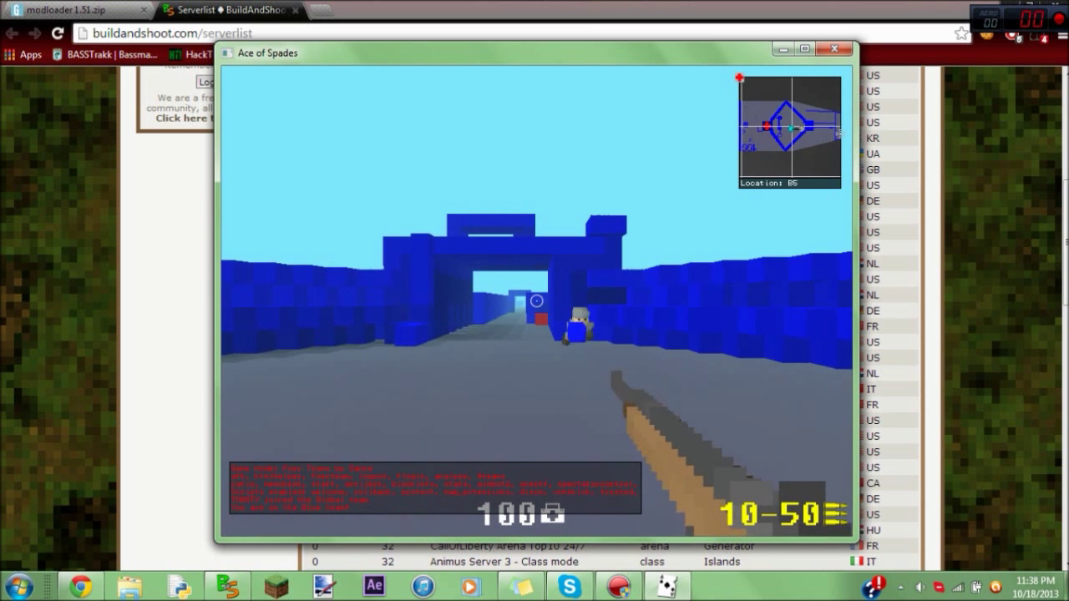
pyautogui.press('s')
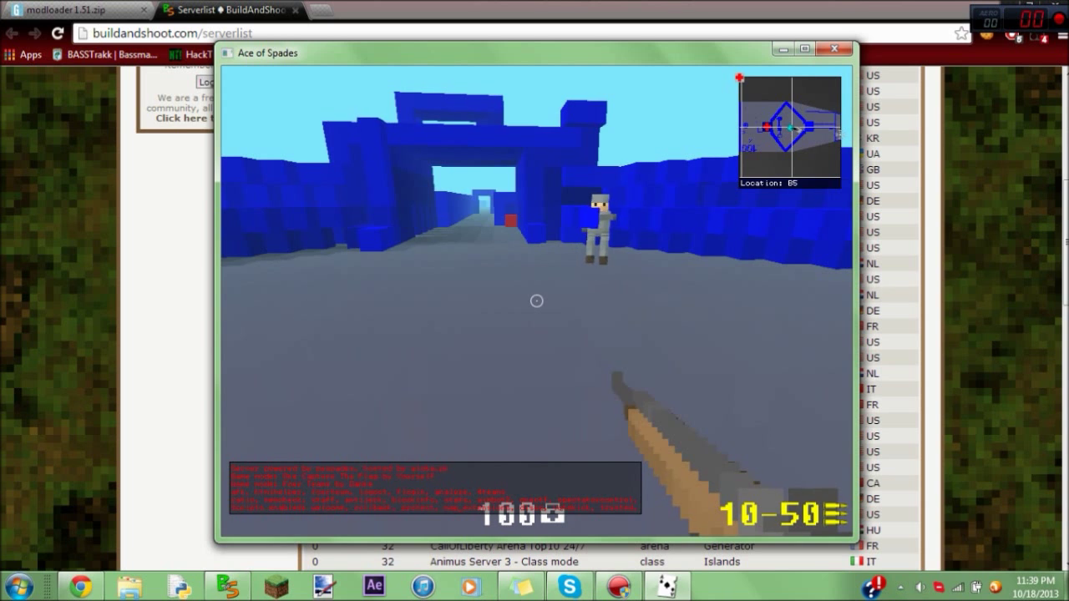
pyautogui.press('Insert')
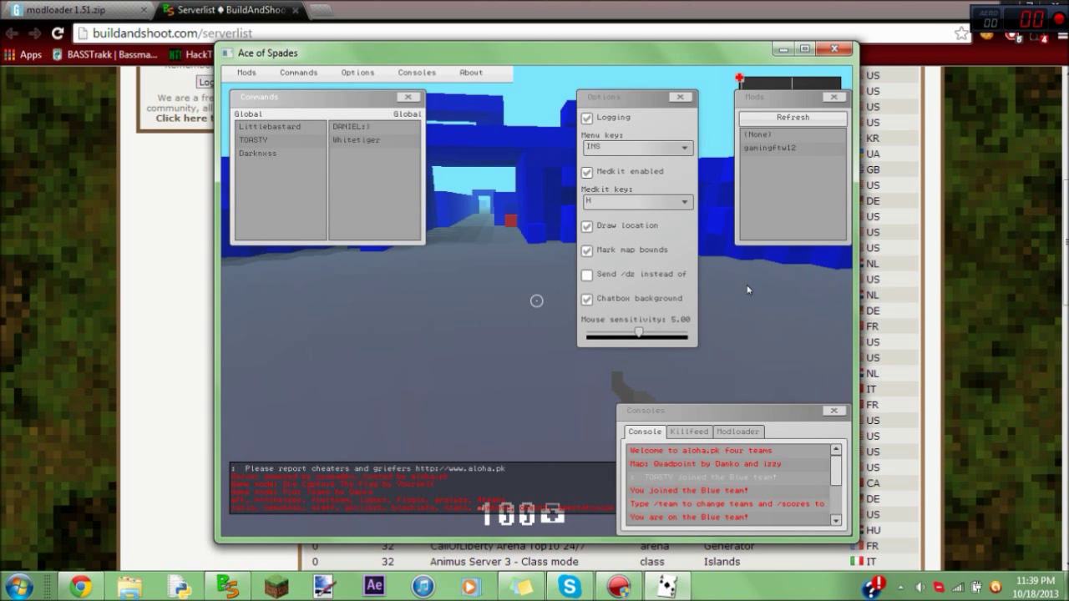
# Step: Select gamingftw12 in the Modloader 1.51 Mods list, then start exiting the game
pyautogui.click(770, 148)
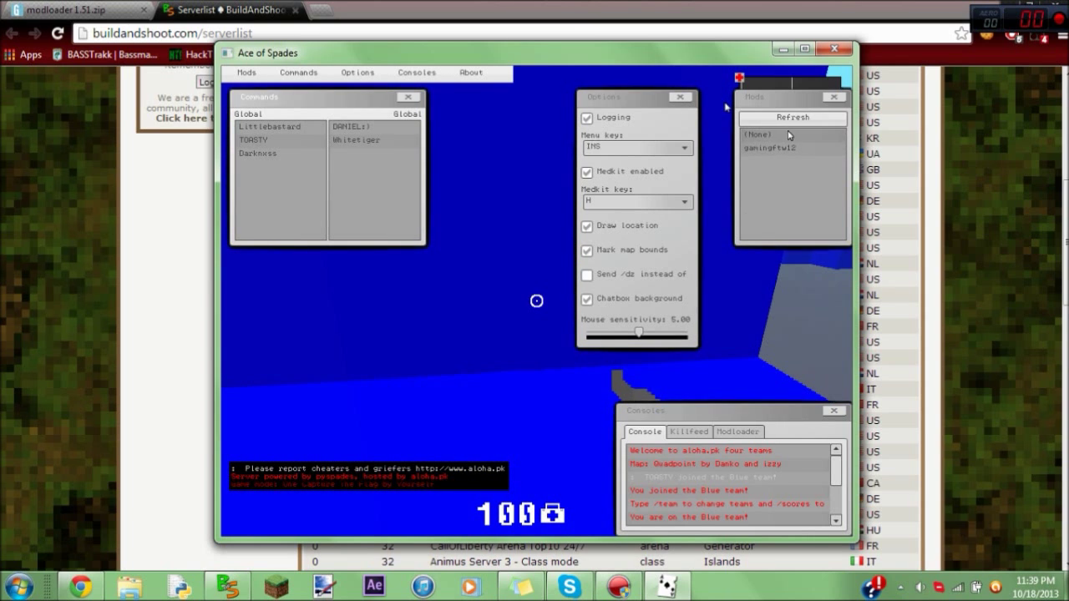
pyautogui.moveTo(757, 100); pyautogui.dragTo(741, 91)
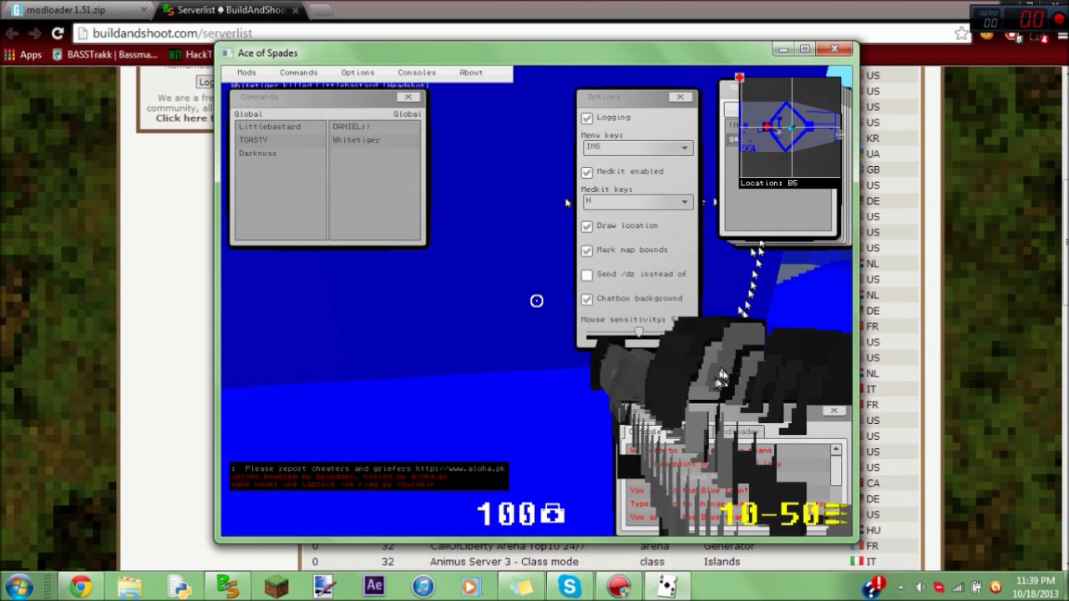
pyautogui.press('Escape')
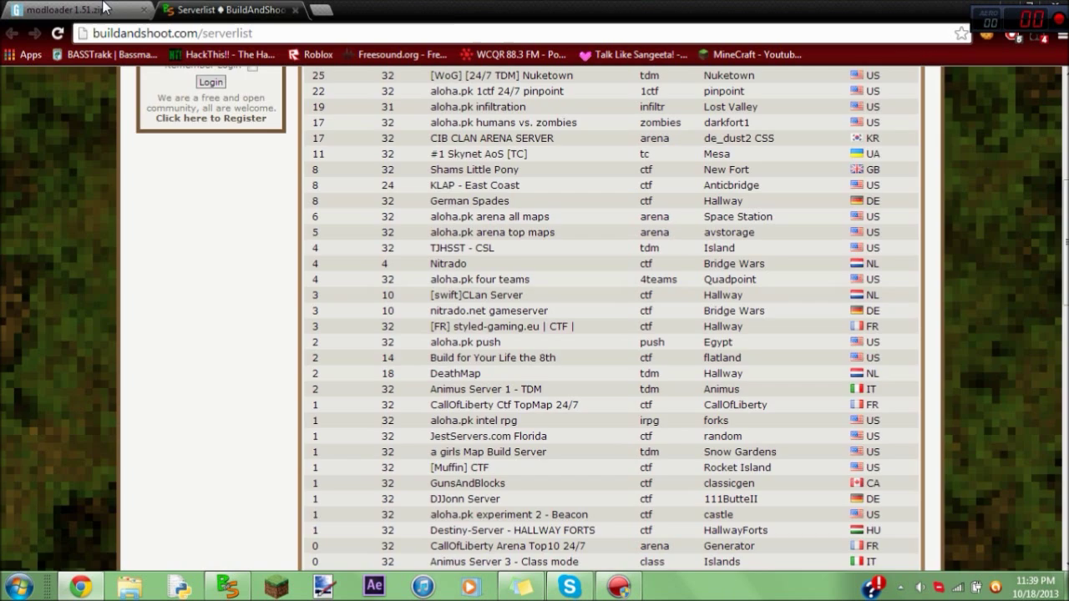
pyautogui.click(105, 7)
pyautogui.hotkey('ctrl', 'Tab')
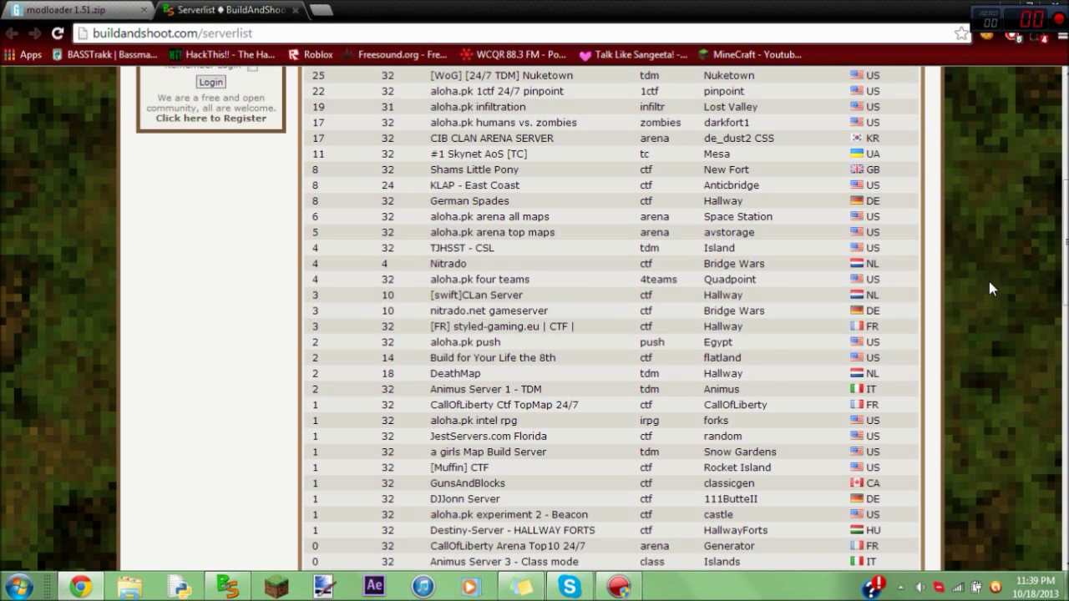
pyautogui.click(599, 593)
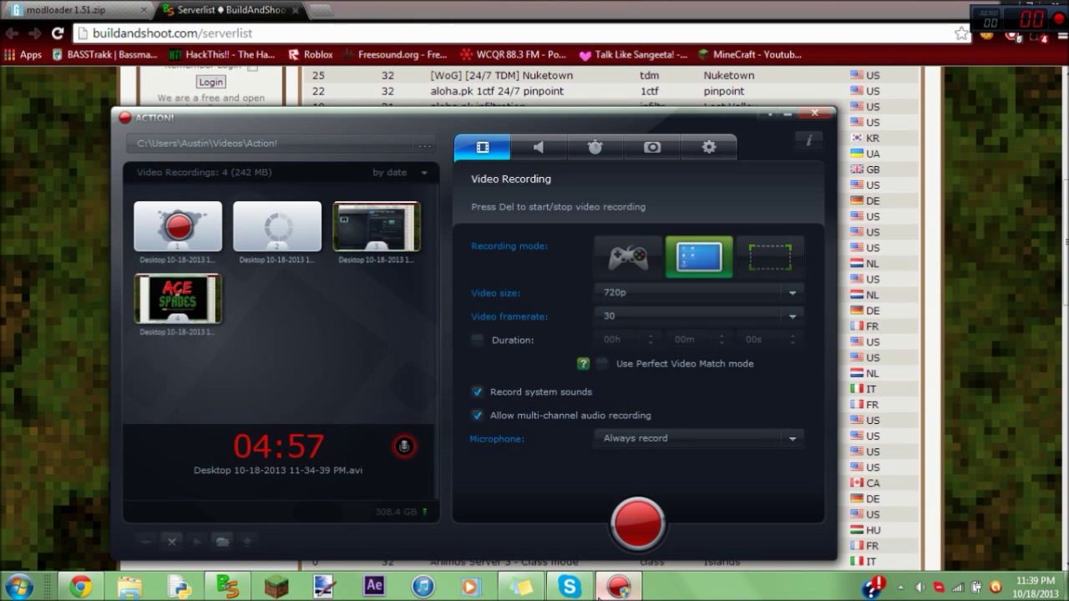
pyautogui.click(599, 593)
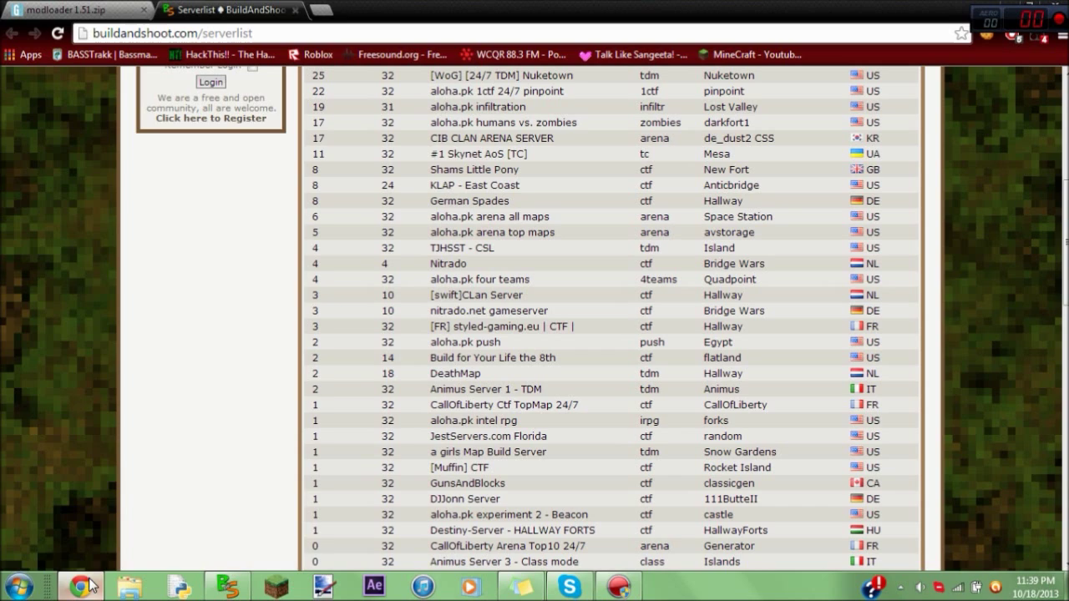
pyautogui.click(18, 587)
pyautogui.click(18, 586)
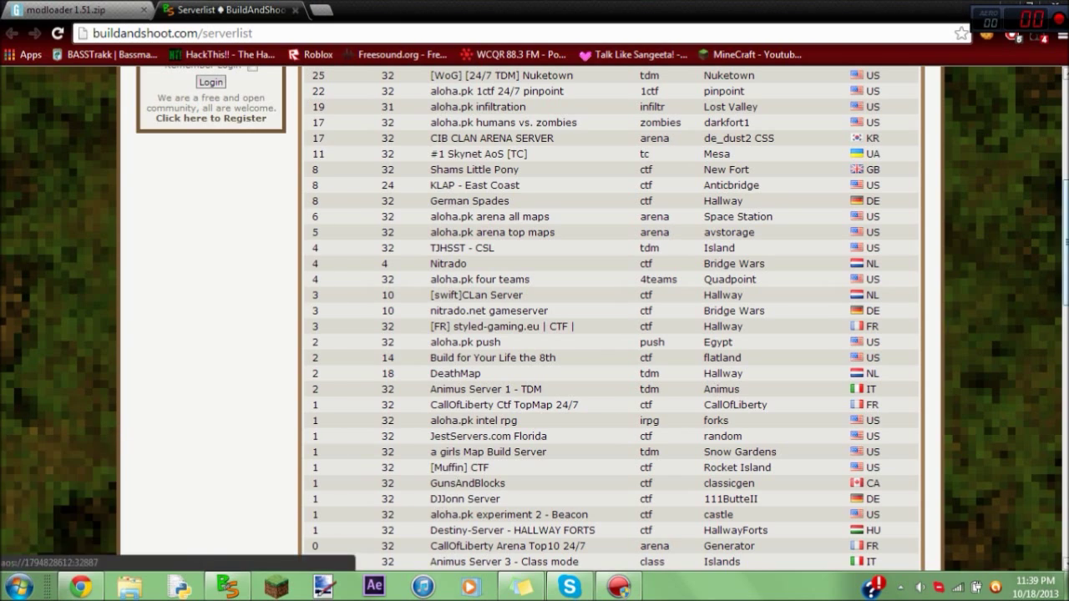
pyautogui.scroll(-10, 614, 317)
pyautogui.scroll(10, 614, 318)
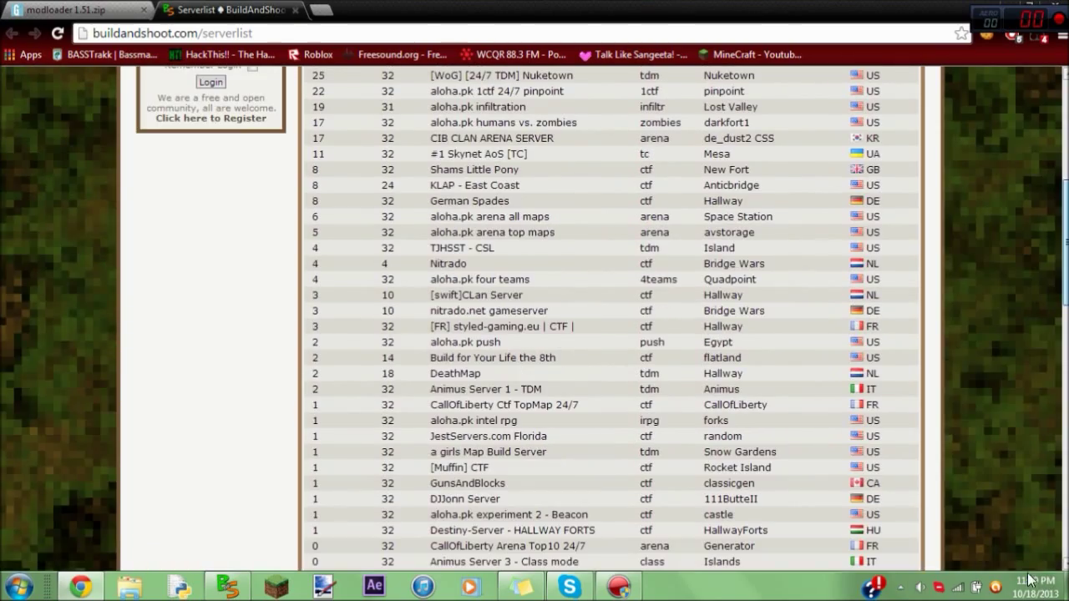
pyautogui.scroll(-10, 1027, 445)
pyautogui.scroll(10, 1026, 351)
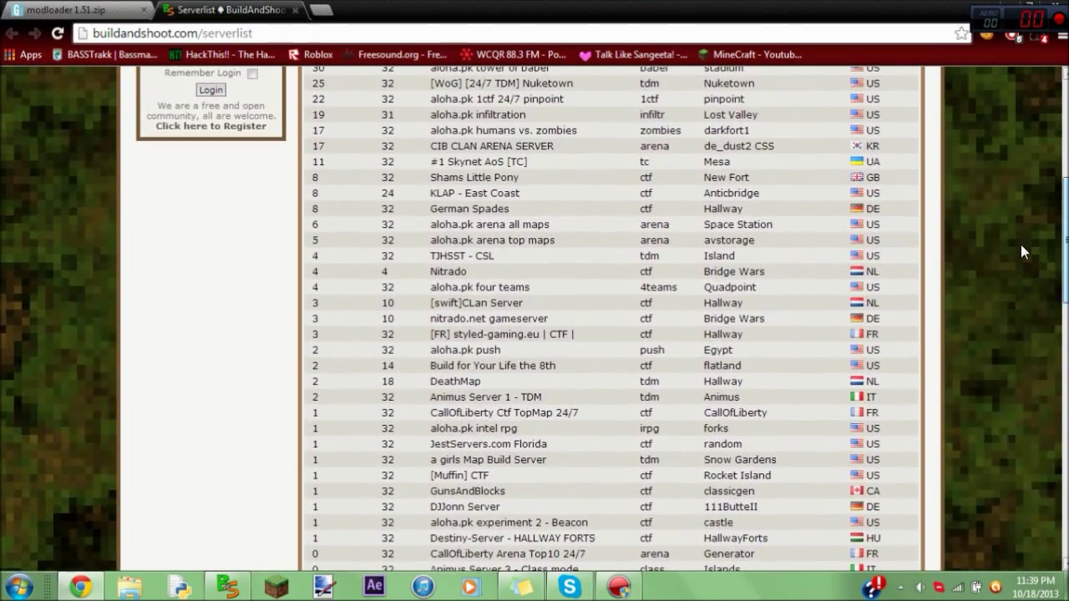
pyautogui.scroll(5, 1020, 244)
pyautogui.scroll(-4, 1008, 244)
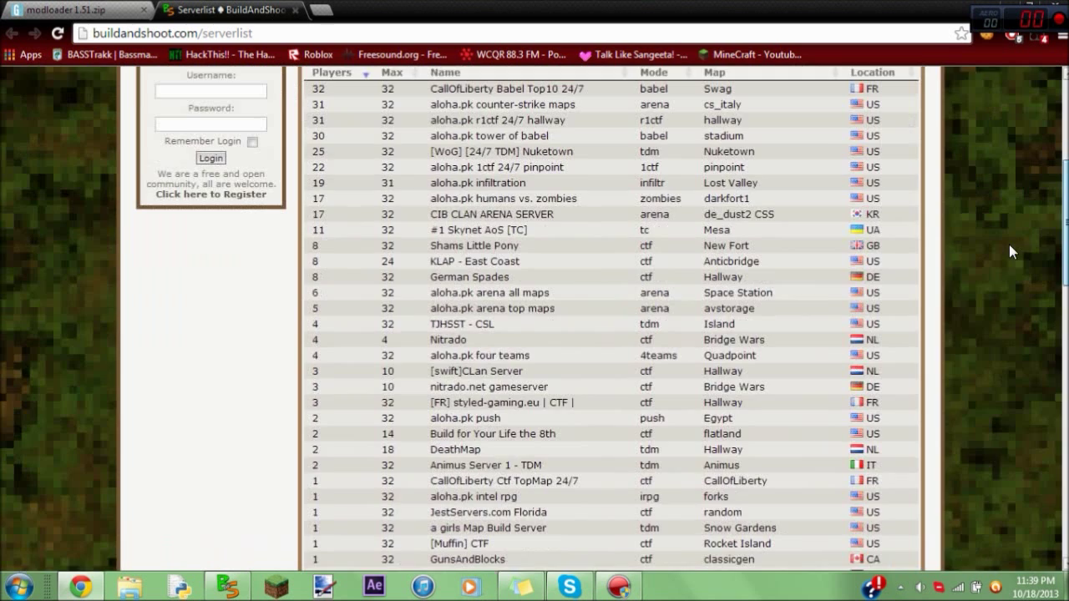
pyautogui.scroll(3, 1016, 193)
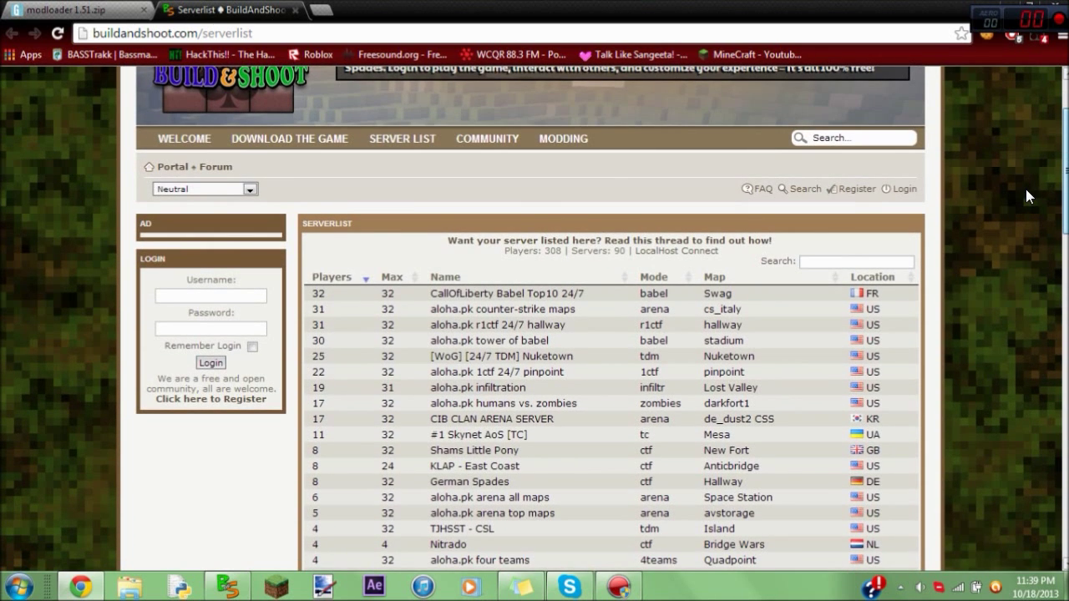
pyautogui.scroll(-1, 1026, 196)
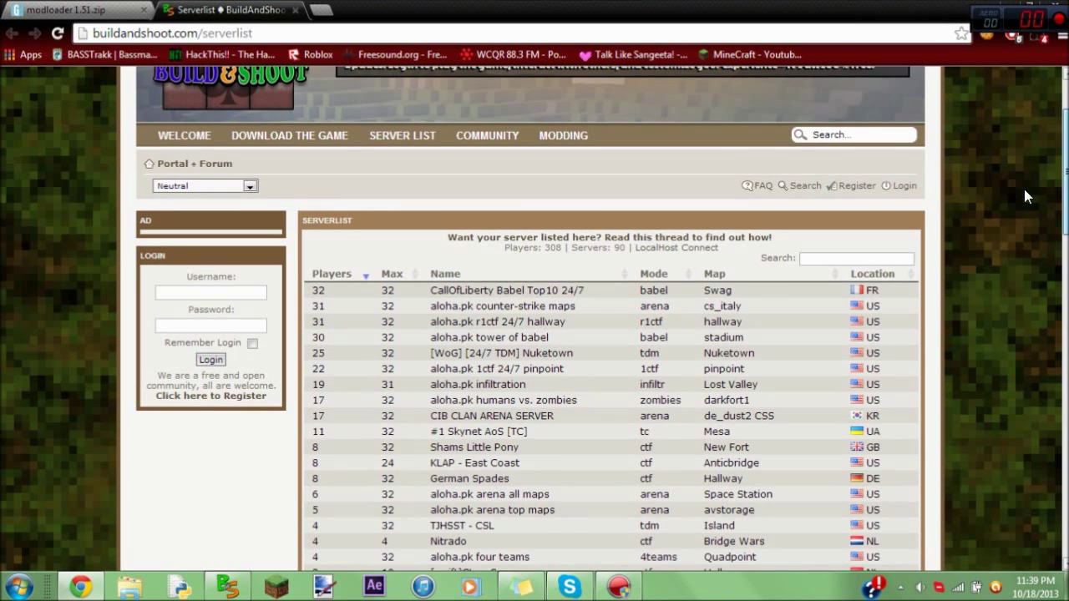
pyautogui.scroll(-1, 1027, 196)
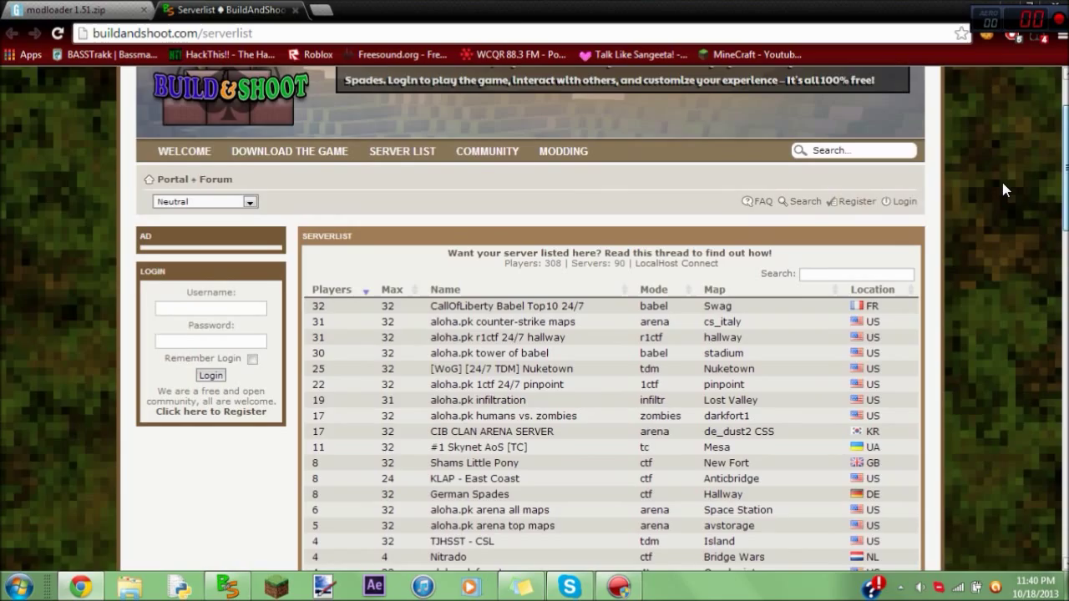
pyautogui.scroll(-5, 1004, 182)
pyautogui.scroll(-10, 1042, 431)
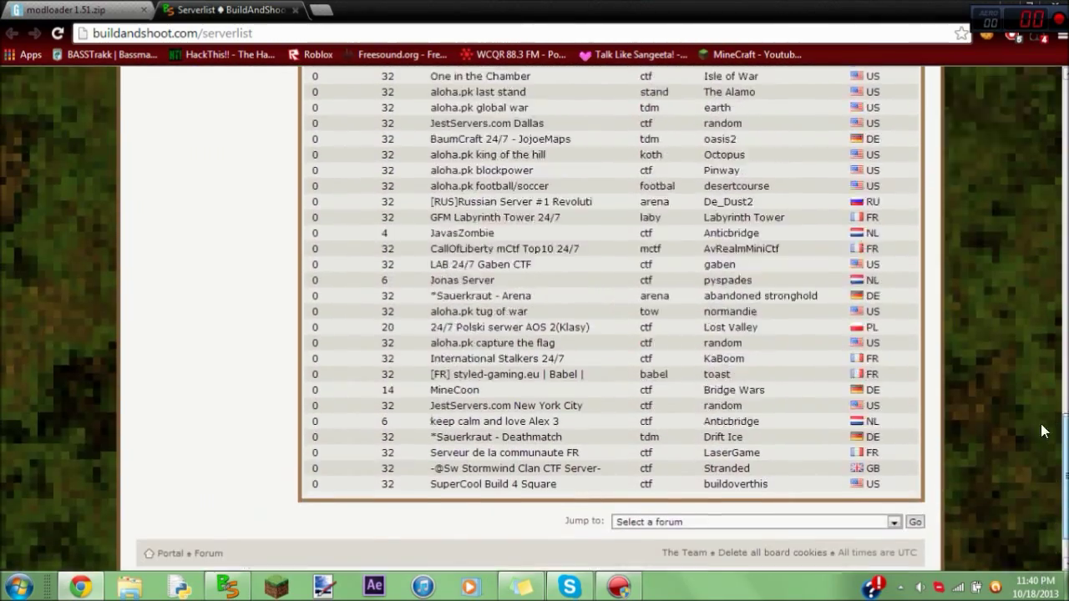
pyautogui.moveTo(1064, 468); pyautogui.dragTo(1059, 248)
pyautogui.scroll(2, 926, 311)
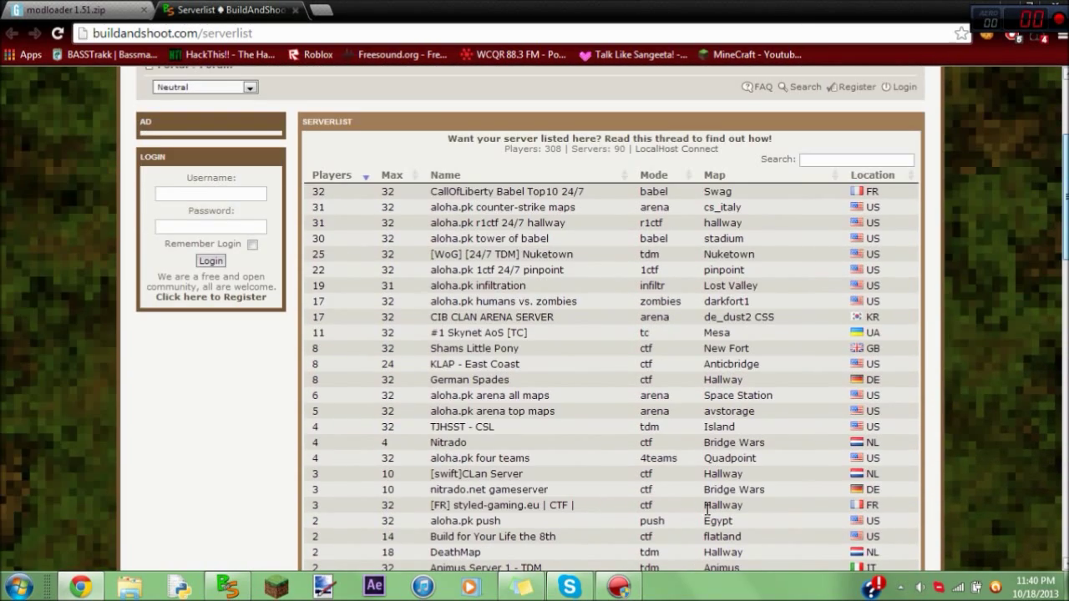